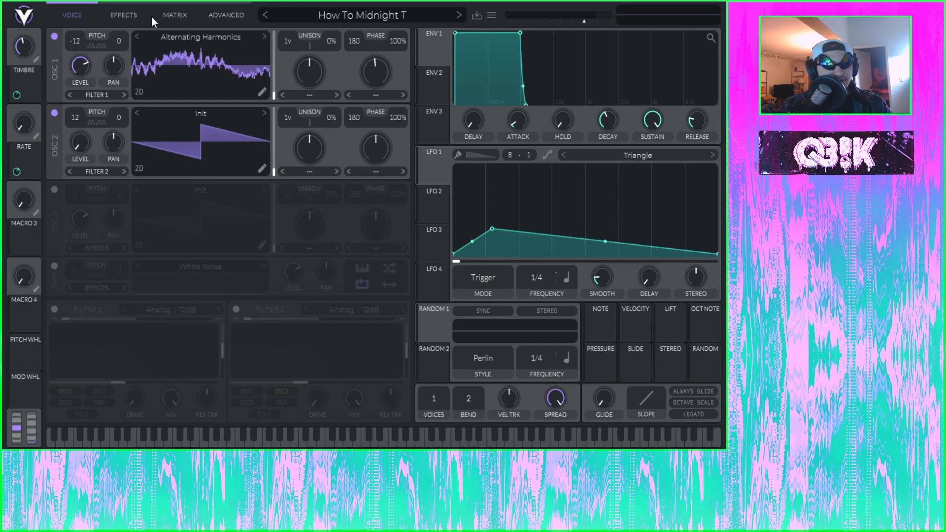
Switch off oscillator 2, and review oscillator 1's wavetable choice and the effects chain.
left_click(54, 113)
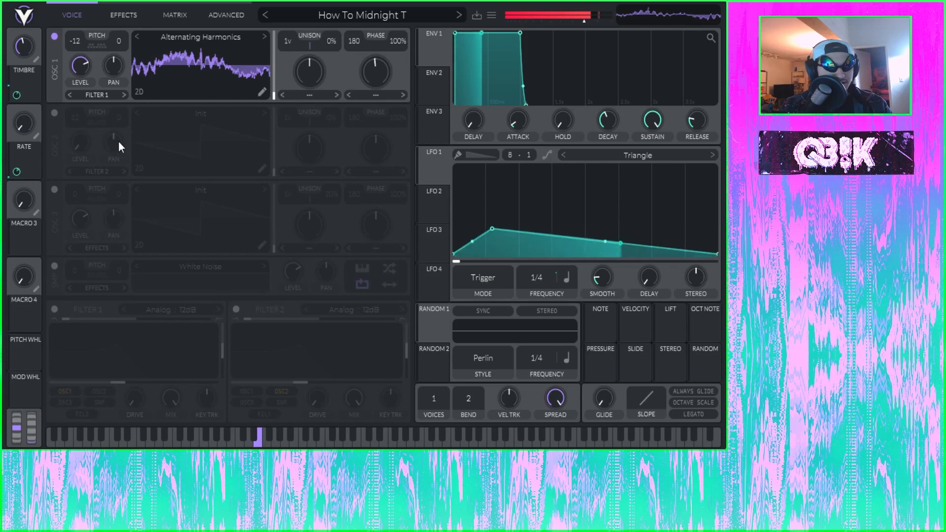
left_click(221, 35)
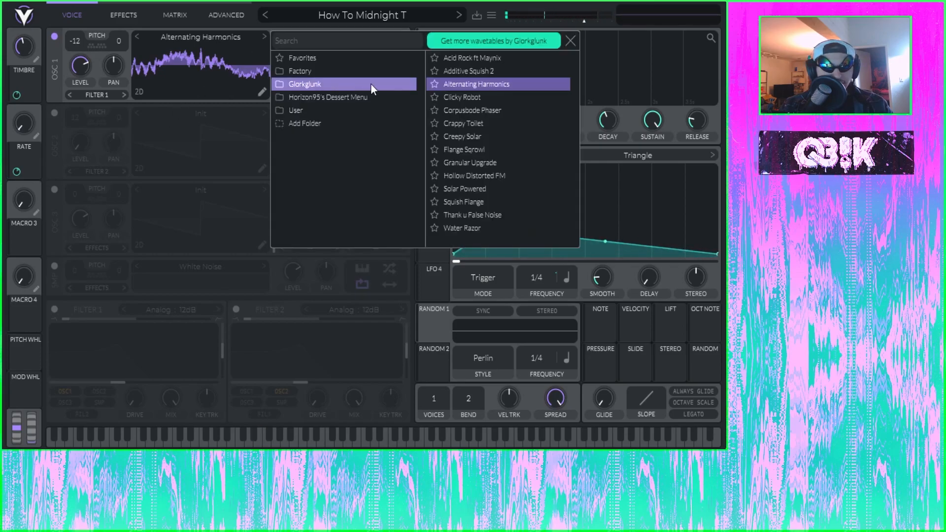
left_click(118, 15)
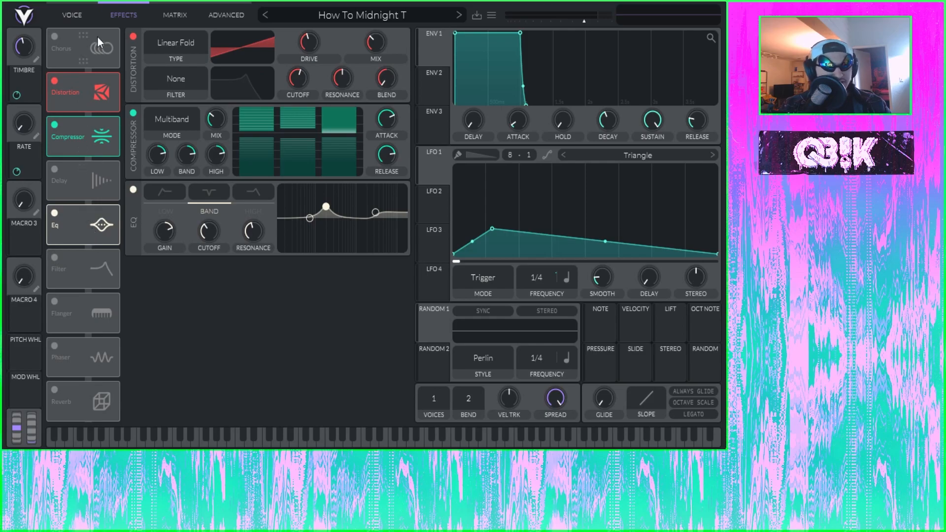
left_click(86, 15)
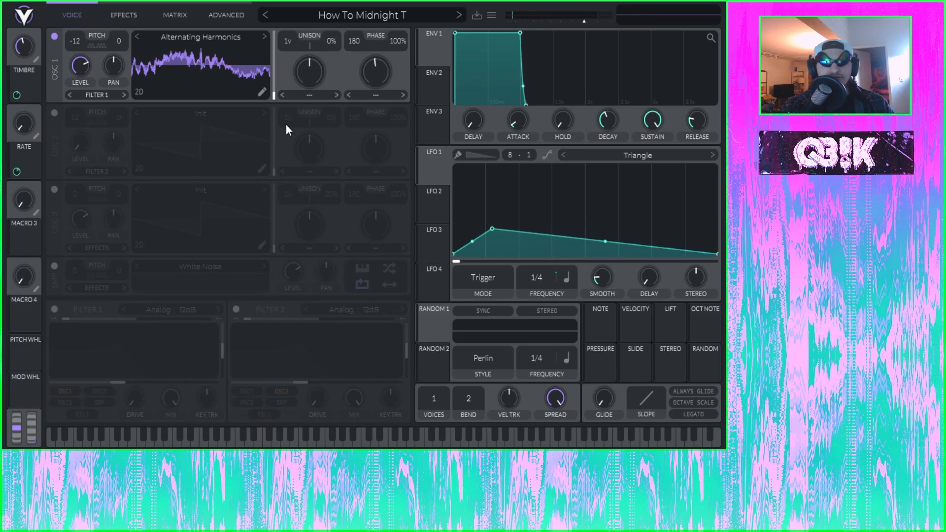
Set oscillator 1's spectral morph type to Vocode.
left_click(309, 95)
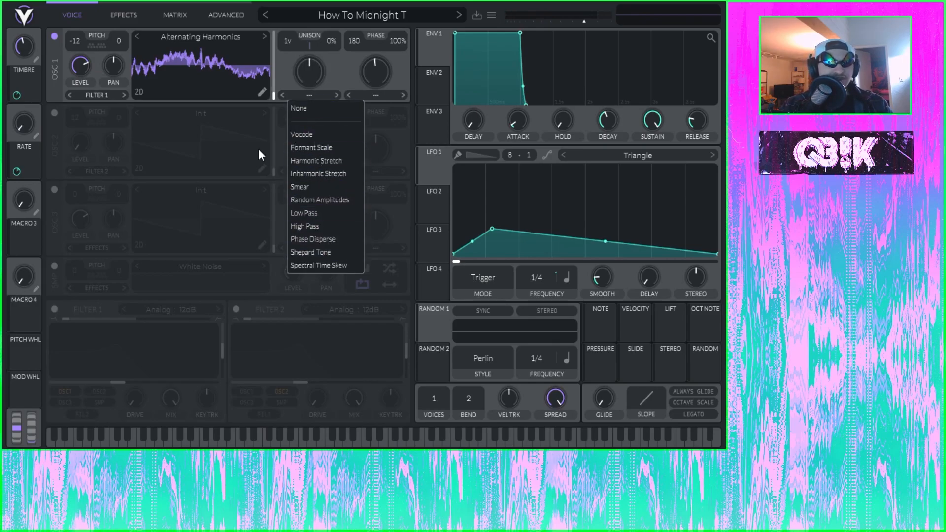
left_click(282, 70)
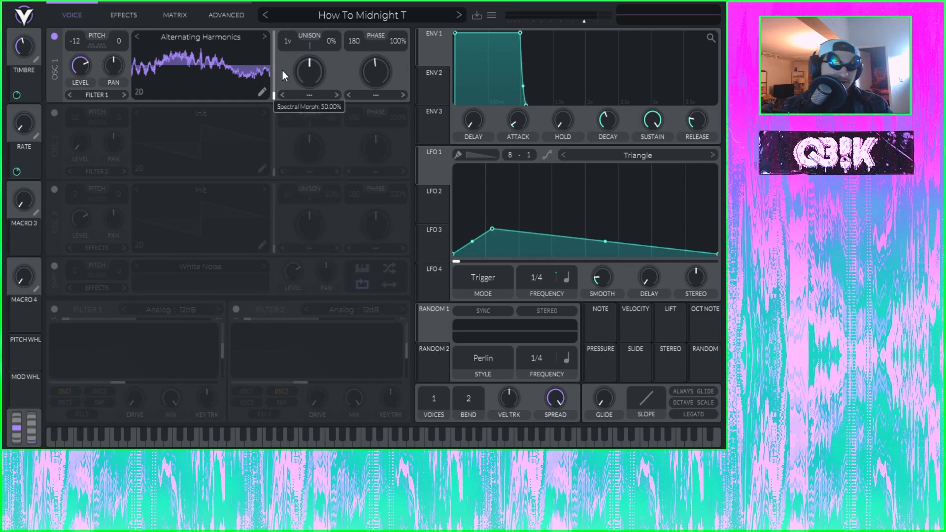
left_click(310, 95)
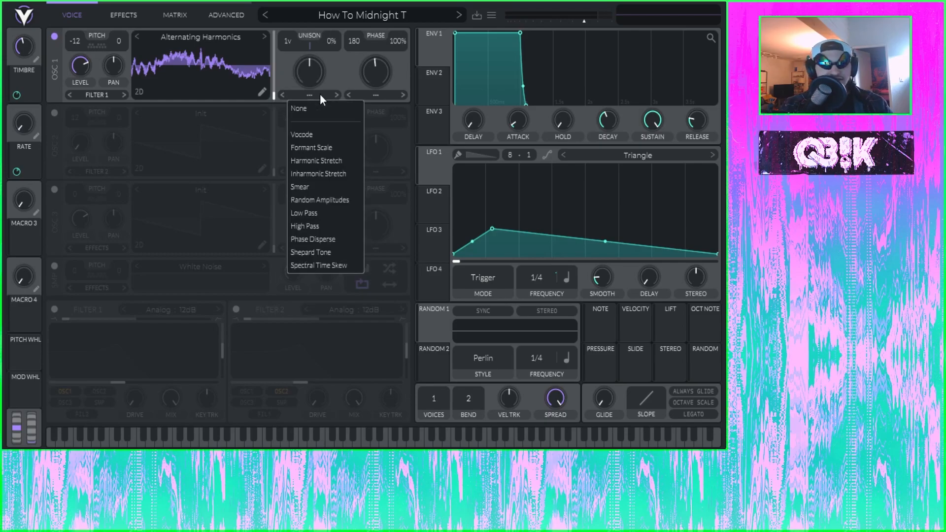
left_click(308, 135)
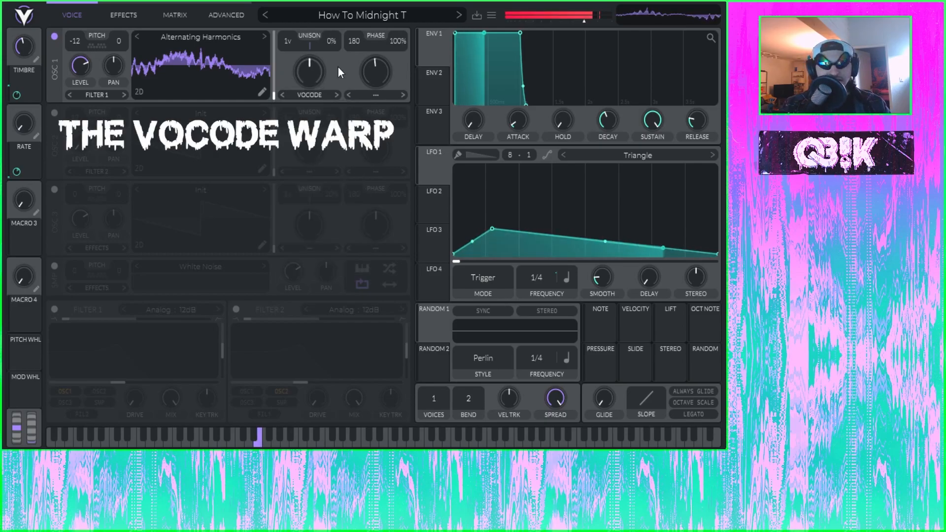
Compare oscillator 1's sound with the spectral morph at None and at Vocode, and raise the Vocode amount to 65%.
left_click(317, 93)
left_click(325, 108)
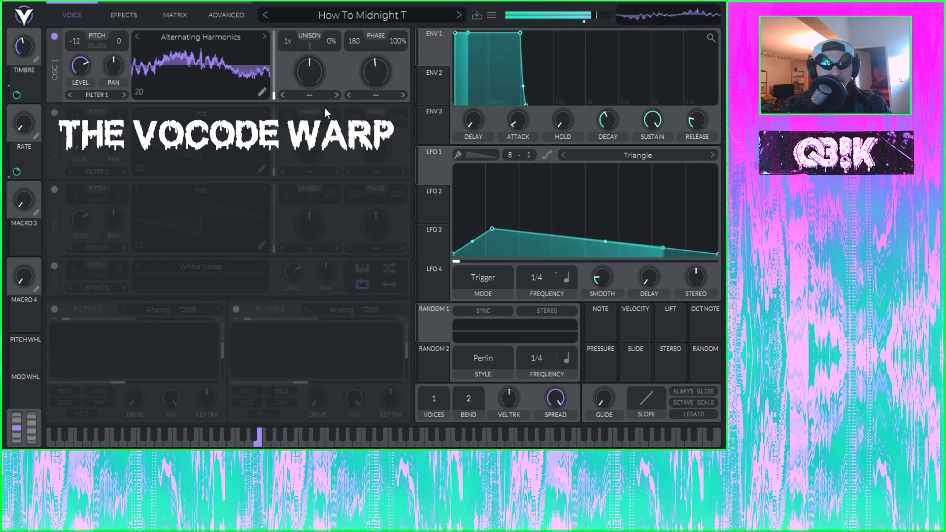
left_click(319, 97)
left_click(309, 134)
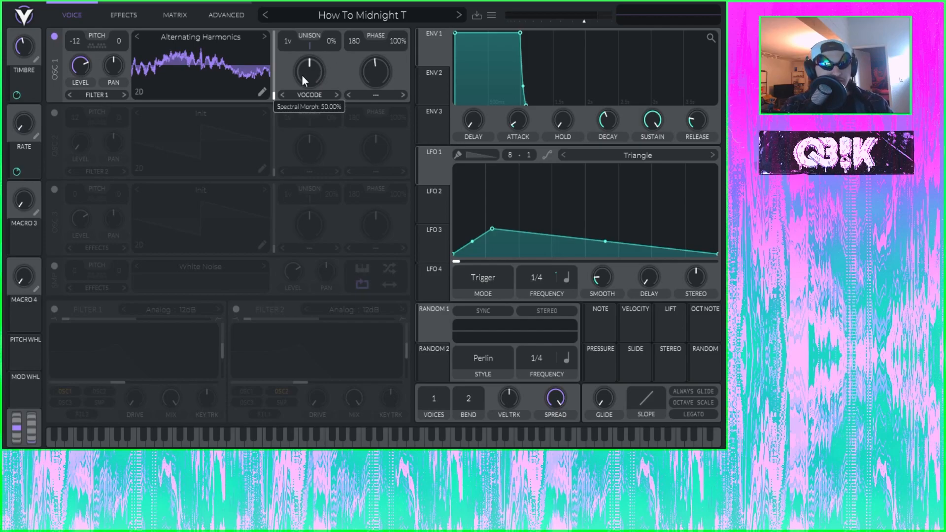
left_click_drag(318, 66, 390, 113)
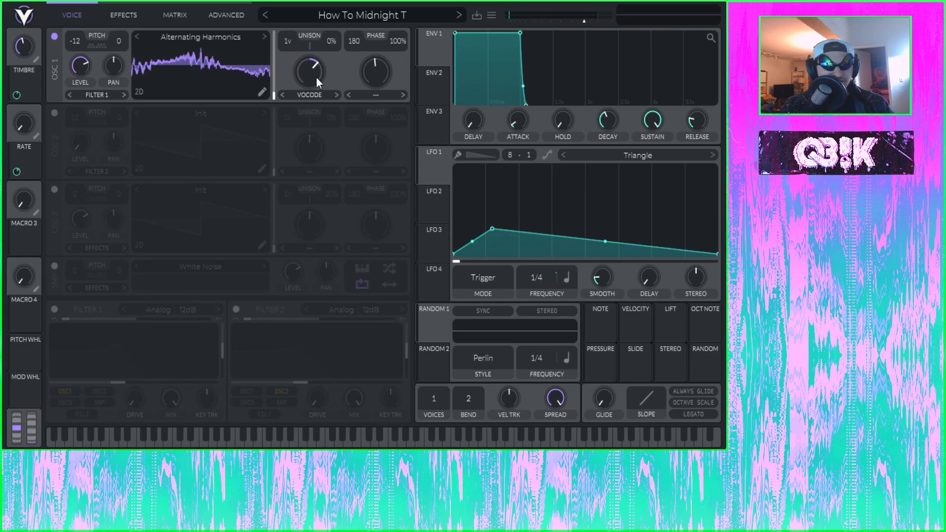
mouse_move(312, 75)
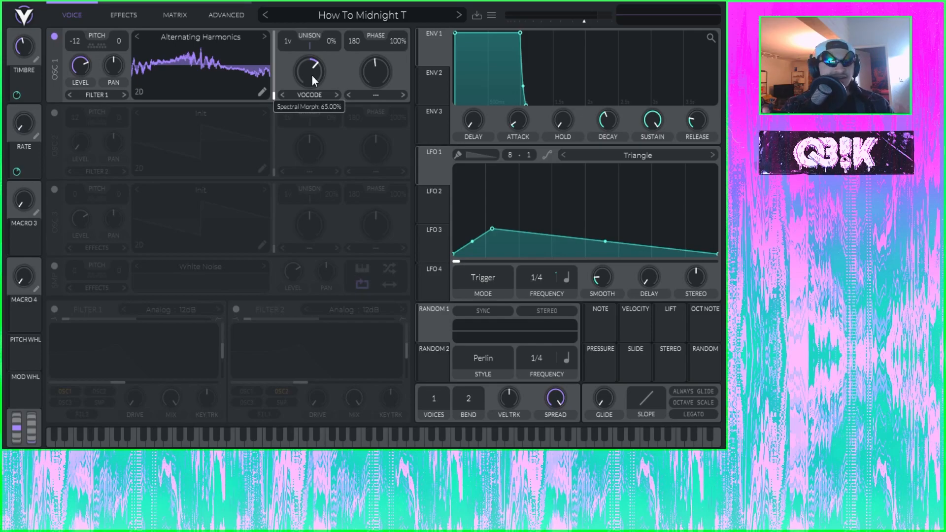
Activate only oscillator 2 with the TTWT wavetable, and modulate its wavetable position with LFO 3.
left_click(54, 113)
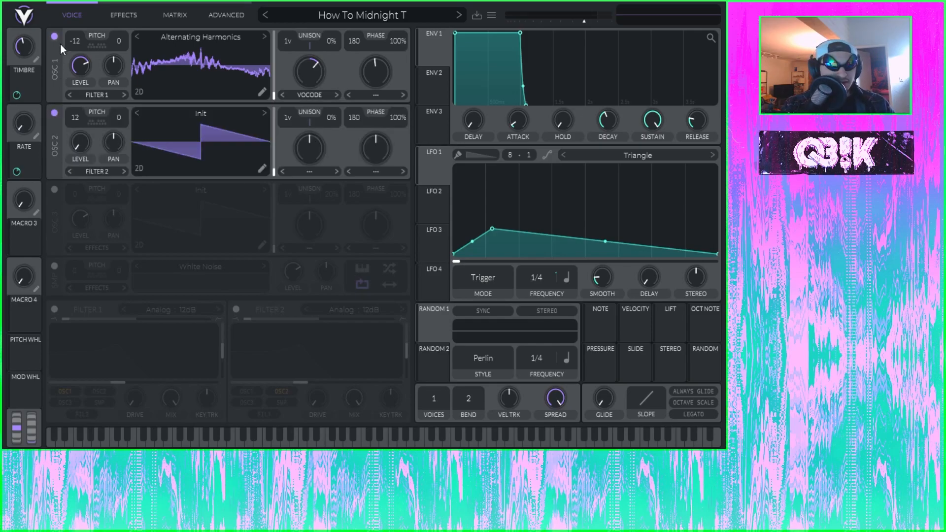
left_click(54, 36)
right_click(235, 123)
left_click(237, 191)
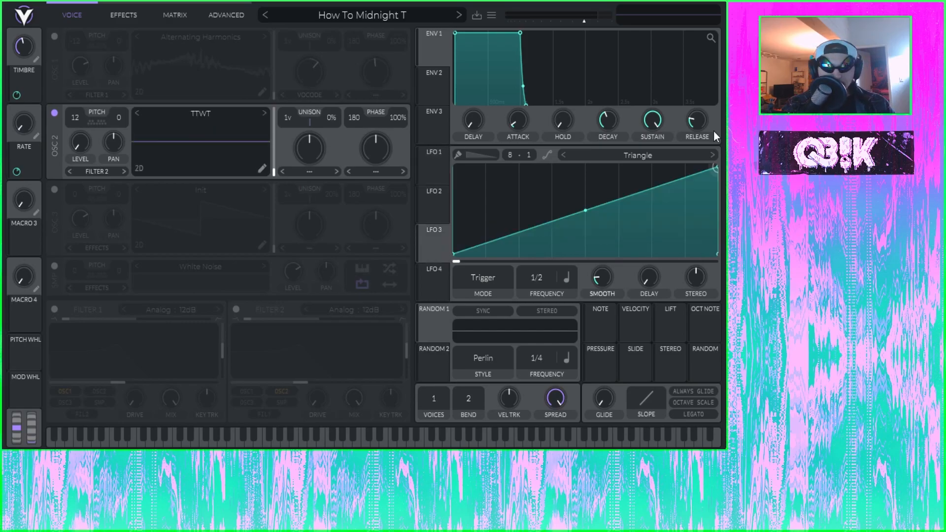
left_click_drag(426, 250, 275, 157)
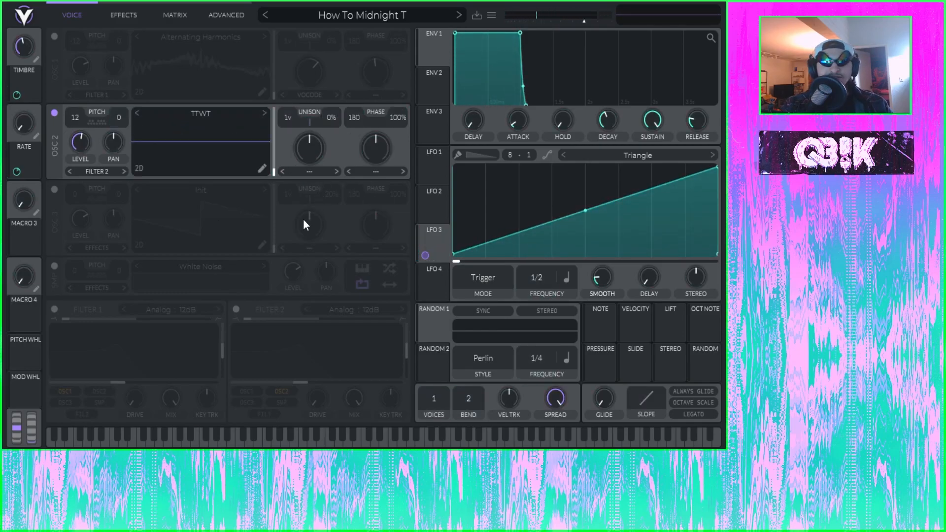
Set oscillator 2's spectral morph to Vocode, and sweep its amount up to about 69.5% and back down below the centre.
left_click(309, 171)
left_click(315, 204)
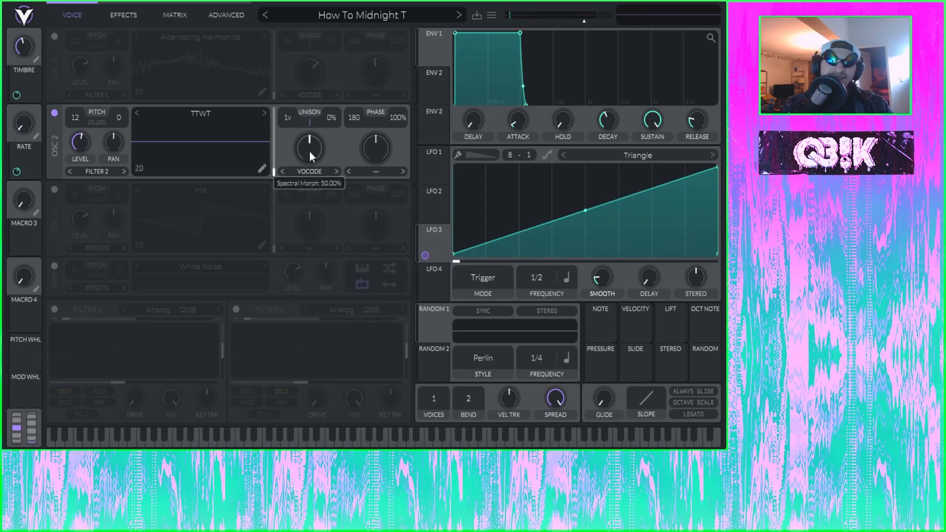
mouse_move(309, 152)
left_mouse_down()
mouse_move(312, 192)
mouse_move(355, 120)
mouse_move(358, 159)
mouse_move(302, 215)
mouse_move(306, 201)
mouse_move(175, 165)
mouse_move(327, 164)
mouse_move(311, 223)
mouse_move(344, 140)
mouse_move(332, 134)
mouse_move(319, 176)
mouse_move(326, 158)
left_mouse_up()
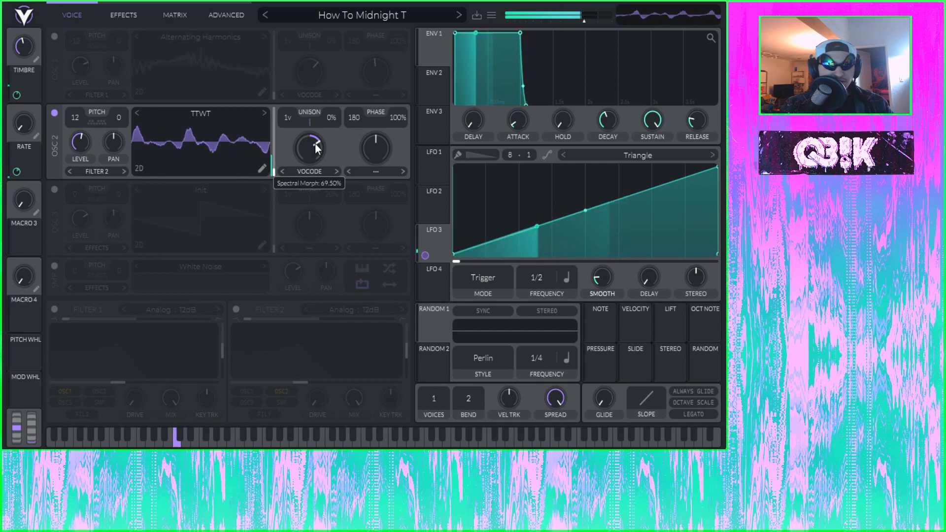
left_click_drag(315, 143, 316, 184)
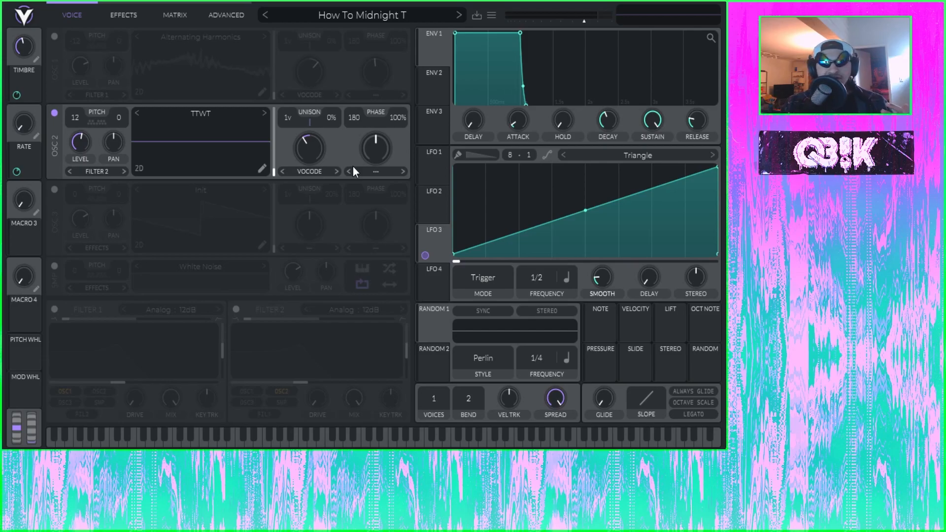
Set oscillator 2's spectral morph to Formant Scale, sweep the amount down and up to 74.5%, and reset it to 50%.
left_click(320, 171)
left_click(317, 229)
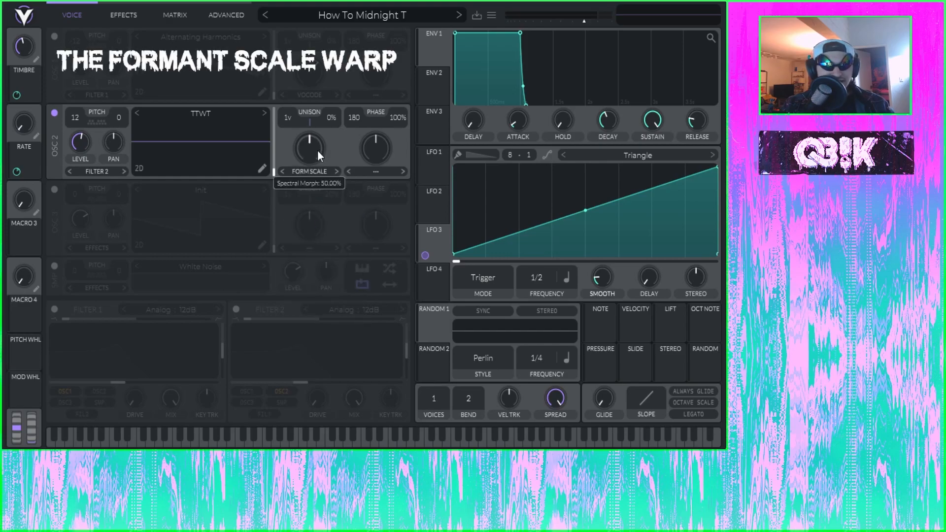
left_click_drag(315, 149, 325, 137)
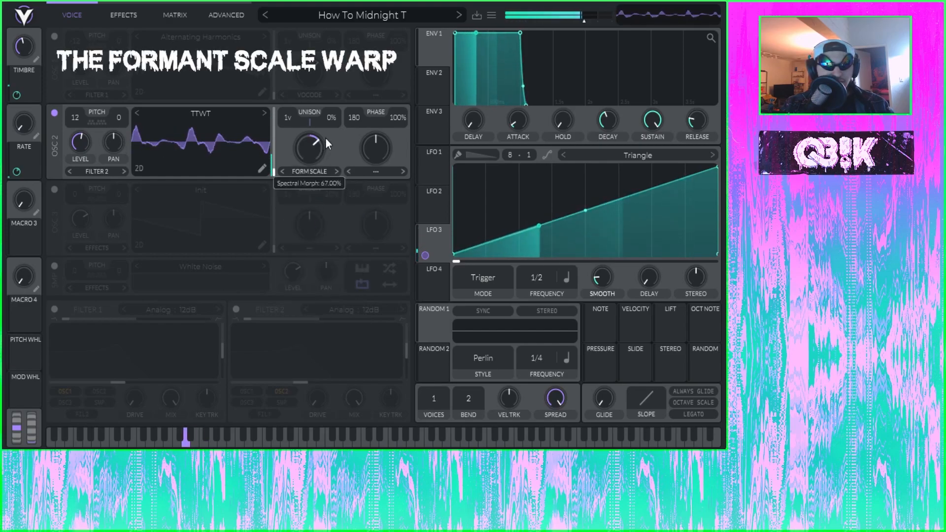
left_click_drag(325, 137, 329, 172)
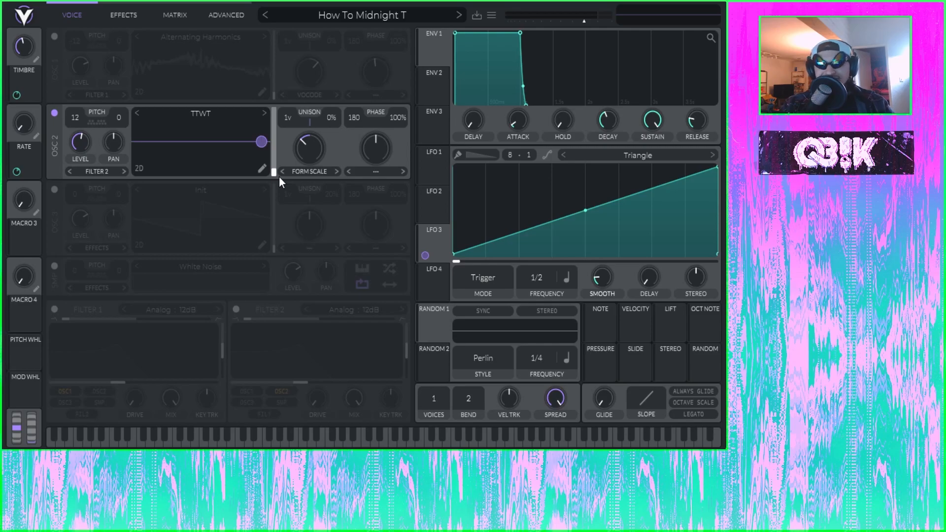
left_click_drag(301, 162, 334, 123)
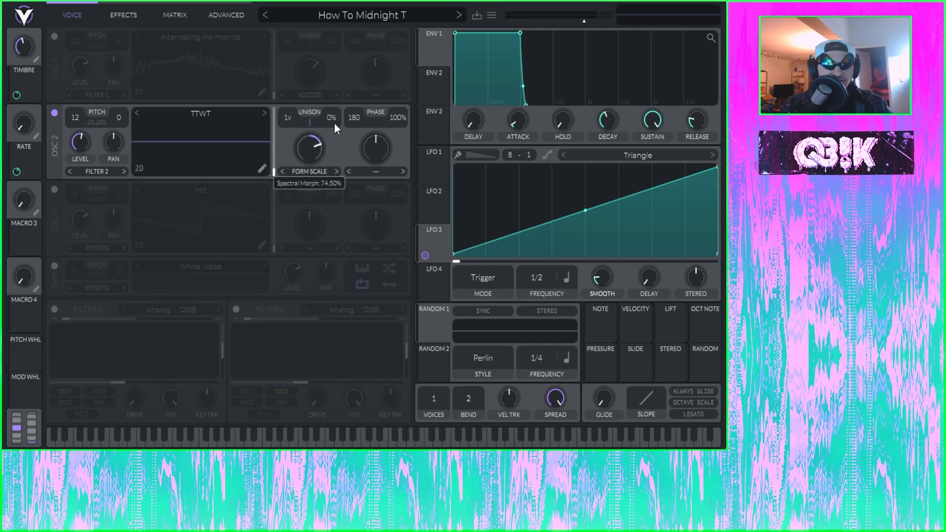
double_click(312, 152)
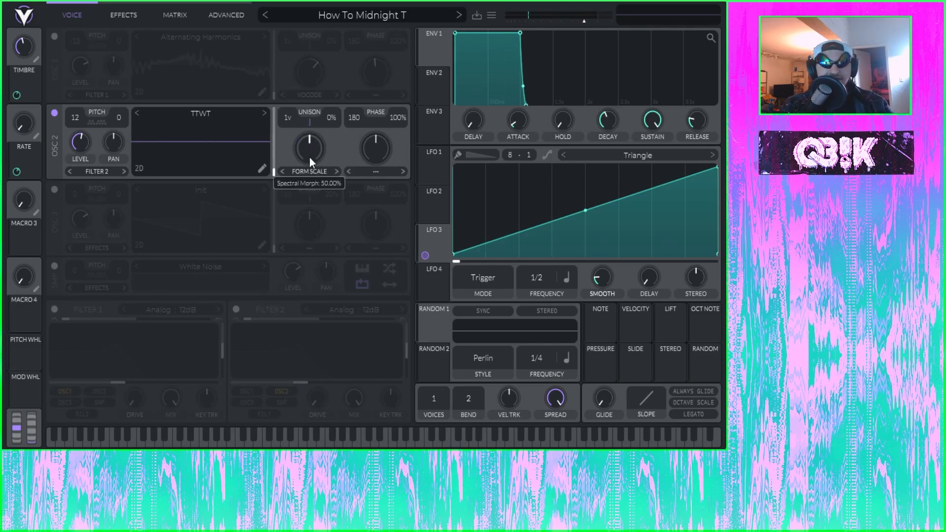
Switch oscillator 1 on and oscillator 2 off, and set oscillator 1's spectral morph to Formant Scale.
left_click(54, 36)
left_click(55, 112)
left_click(325, 95)
left_click(314, 147)
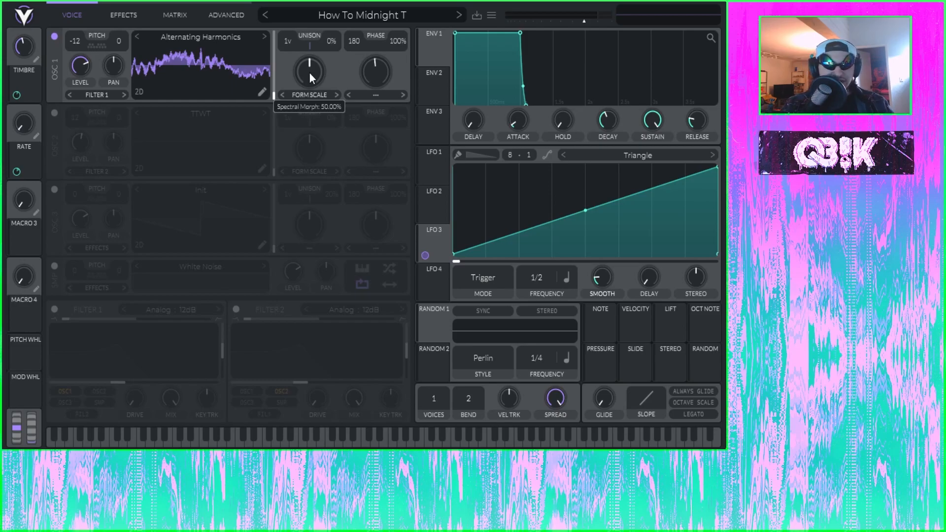
left_click(308, 95)
left_click(338, 75)
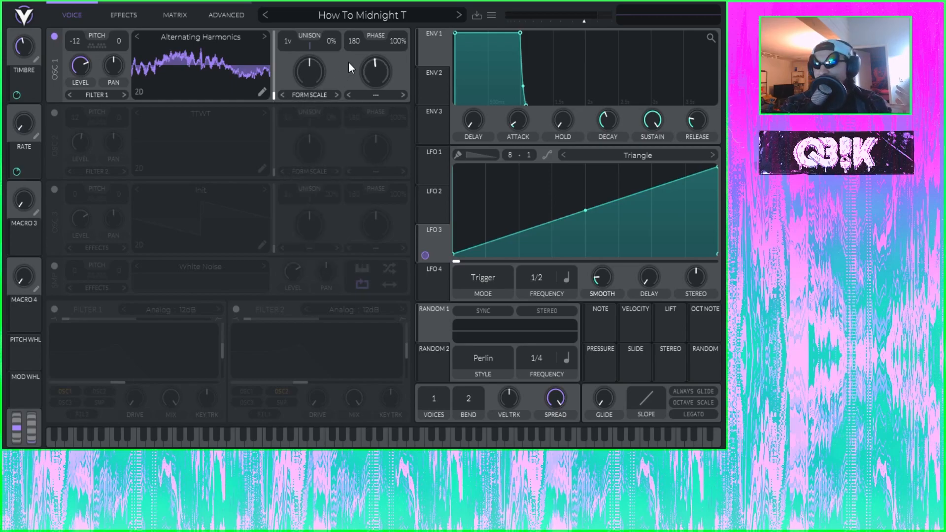
Compare Vocode with Formant Scale on oscillator 1, and sweep the Formant Scale amount from 61% down to 37.5%.
left_click_drag(321, 71, 313, 120)
left_click(310, 94)
left_click(312, 120)
left_click(319, 95)
left_click(311, 147)
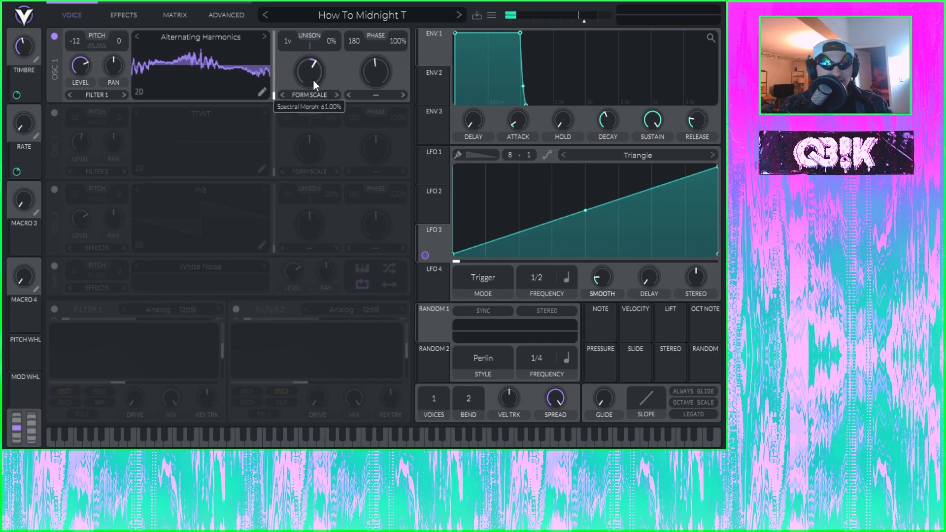
left_click_drag(316, 82, 315, 113)
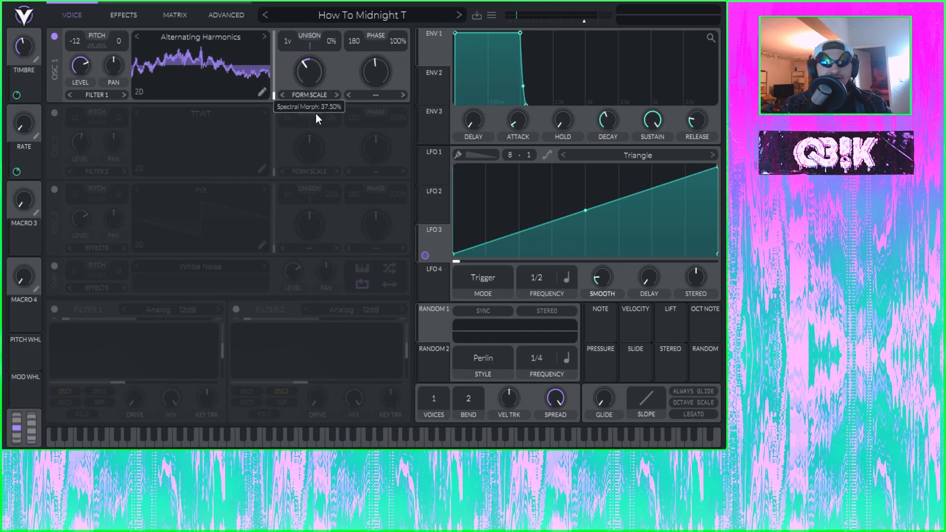
Alternate oscillator 1 between Formant Scale and Vocode with the amount raised to 84.5%, and return the spectral morph to None at 50%.
left_click(305, 95)
left_click(309, 149)
left_click_drag(318, 84, 343, 54)
left_click(325, 96)
left_click(315, 127)
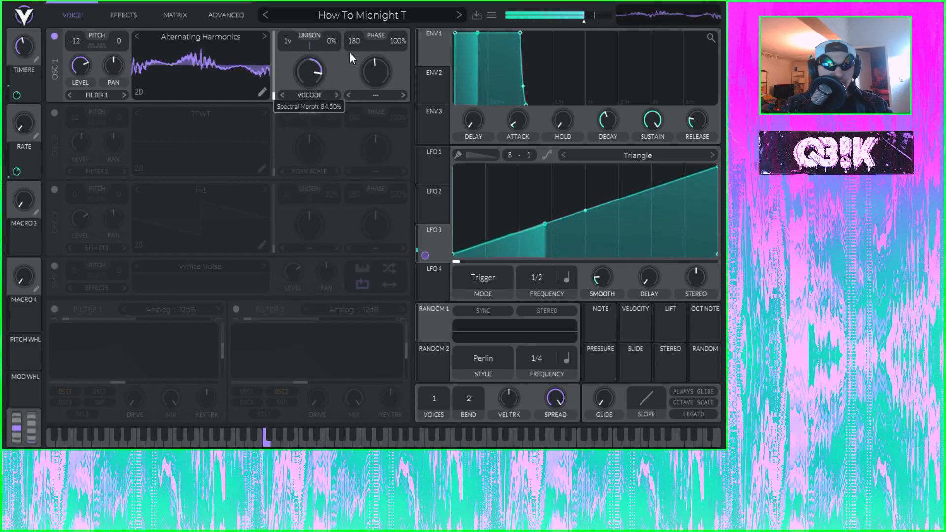
left_click(317, 96)
left_click(318, 111)
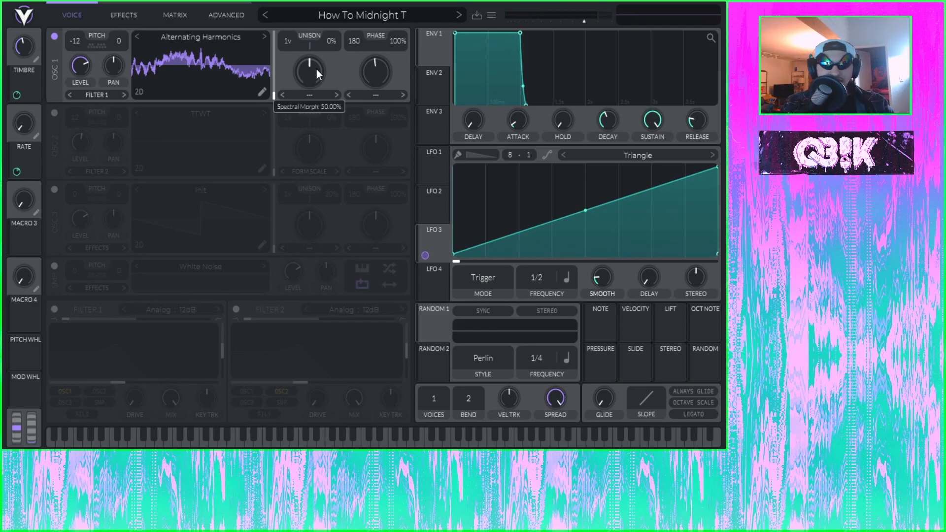
Set oscillator 1's spectral morph to Harmonic Stretch and lower its amount to 17%.
left_click(306, 95)
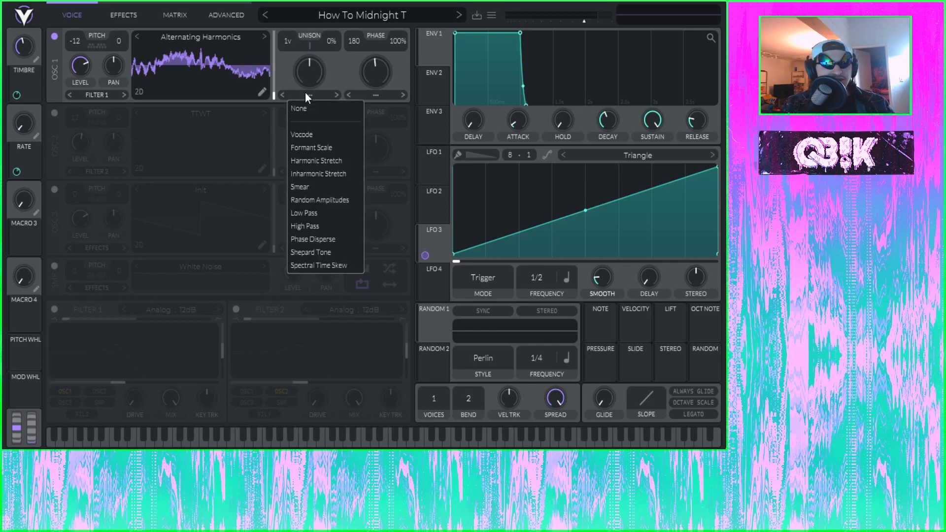
left_click(312, 161)
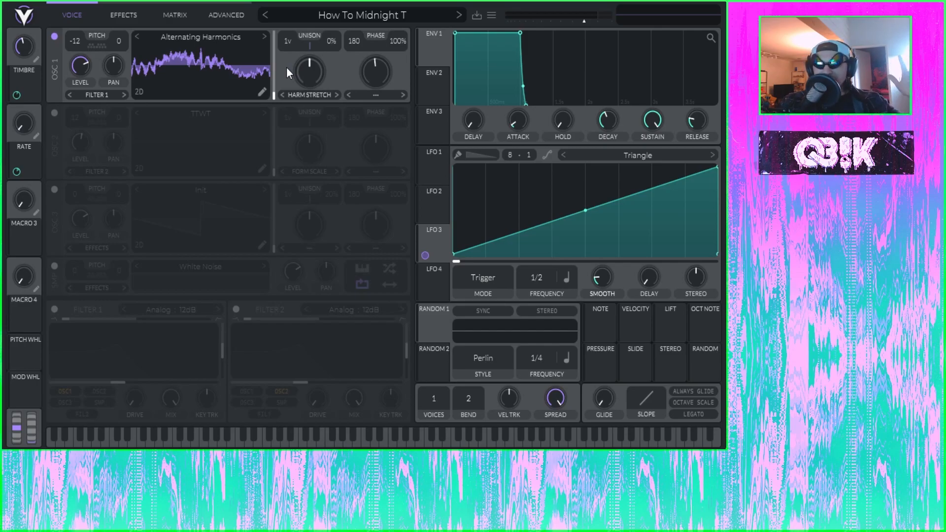
left_click_drag(313, 70, 315, 114)
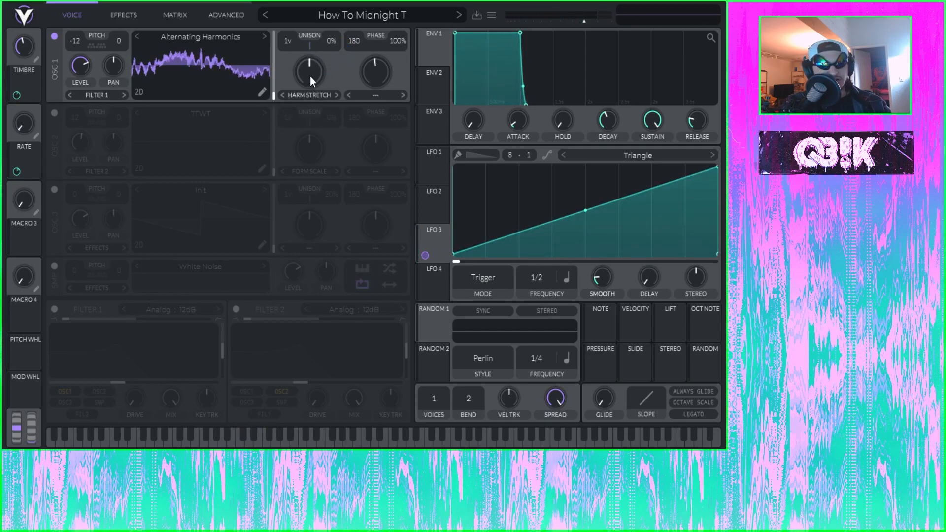
left_click_drag(318, 74, 334, 140)
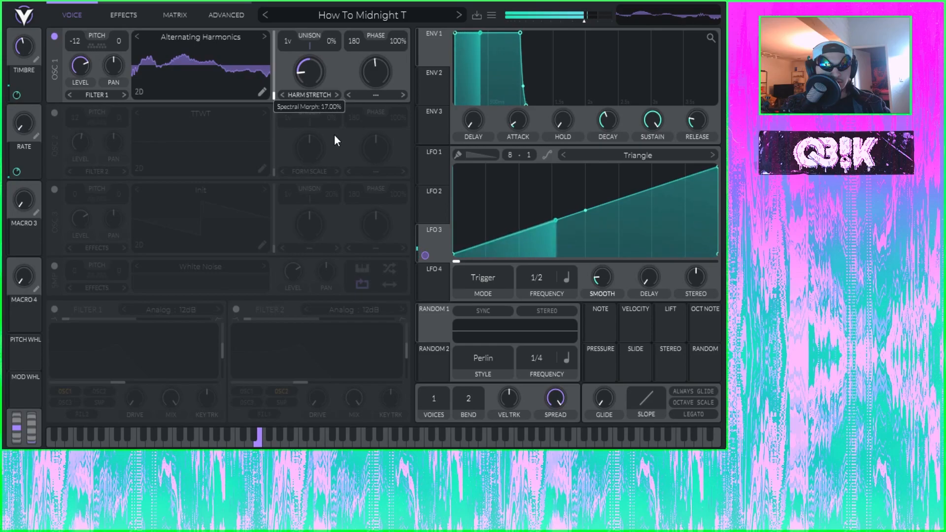
Reset oscillator 1's Harmonic Stretch amount to 50% and raise it to 62%.
mouse_move(315, 73)
left_mouse_down()
mouse_move(321, 50)
mouse_move(315, 85)
left_mouse_up()
double_click(315, 81)
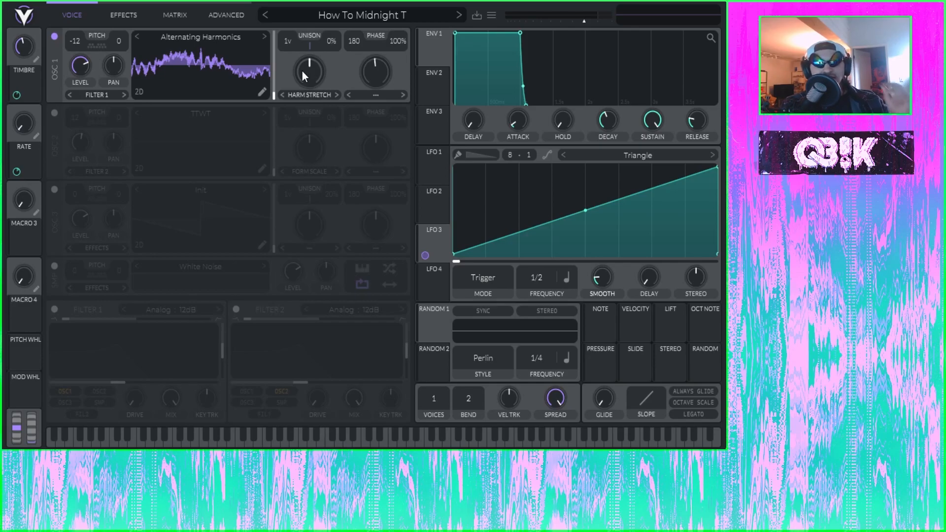
left_click_drag(303, 71, 336, 87)
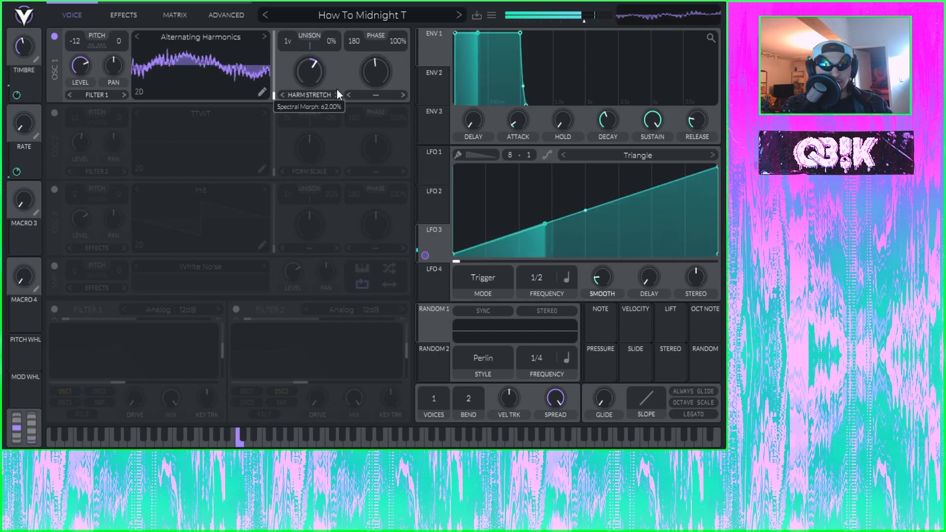
Reset oscillator 1's Harmonic Stretch amount to 50% and modulate it with LFO 2 at 0.220.
left_click_drag(314, 78, 316, 74)
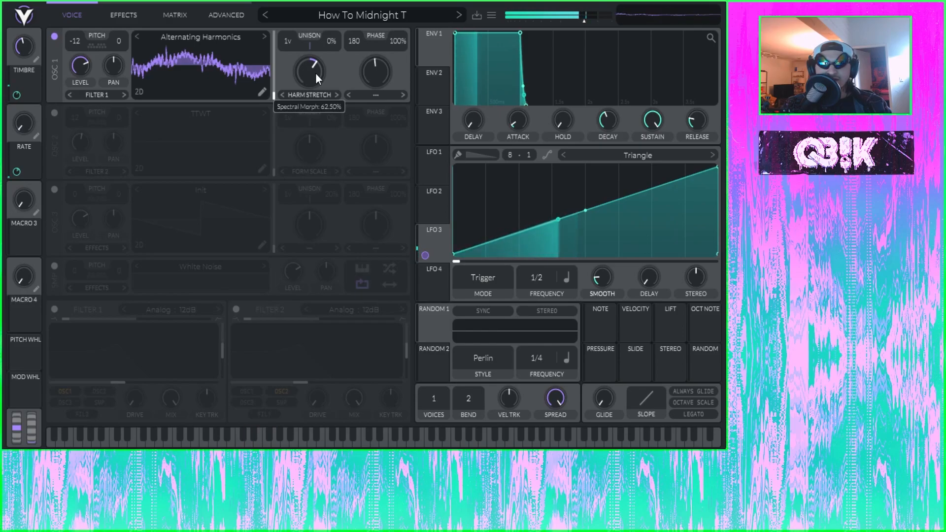
double_click(315, 72)
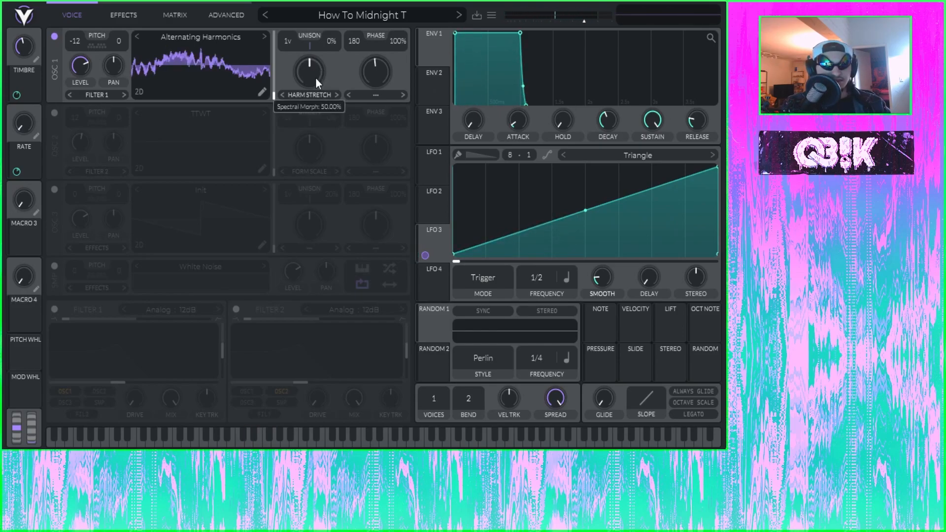
left_click(444, 206)
left_click_drag(425, 216, 309, 106)
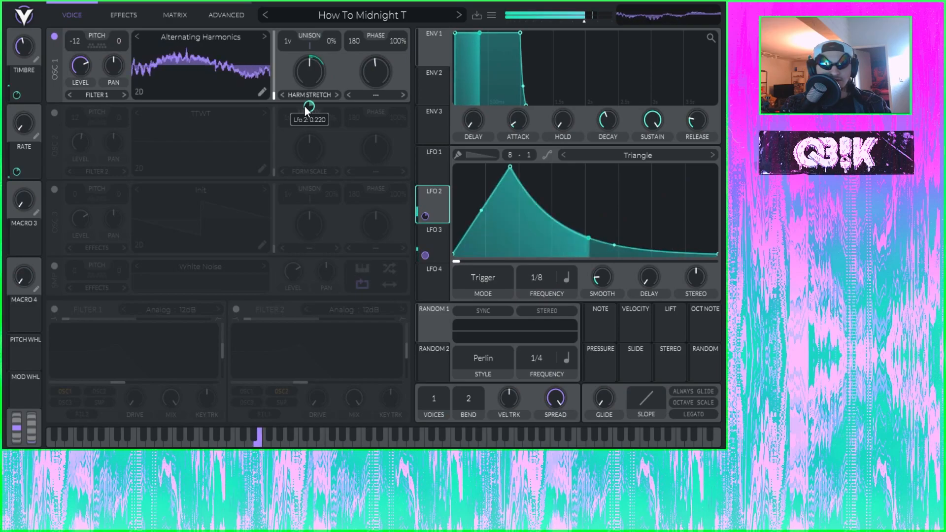
Sweep the modulated Harmonic Stretch amount down and up, and clear the LFO 2 modulation with the amount reset to 50%.
left_click_drag(314, 87, 310, 110)
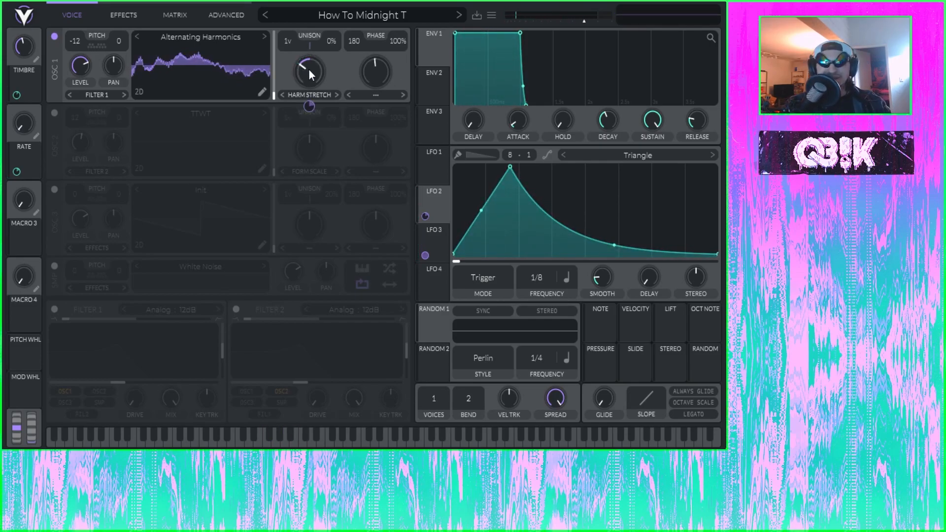
left_click_drag(312, 68, 333, 31)
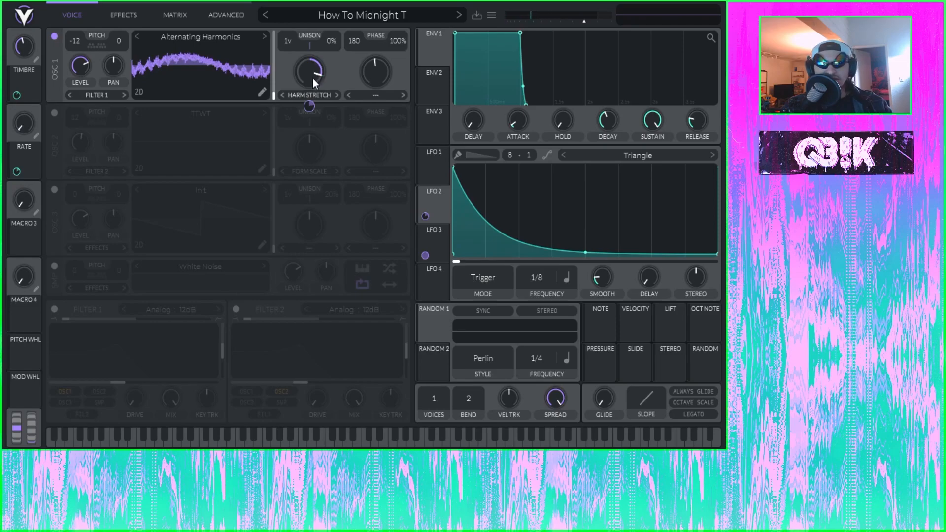
double_click(309, 105)
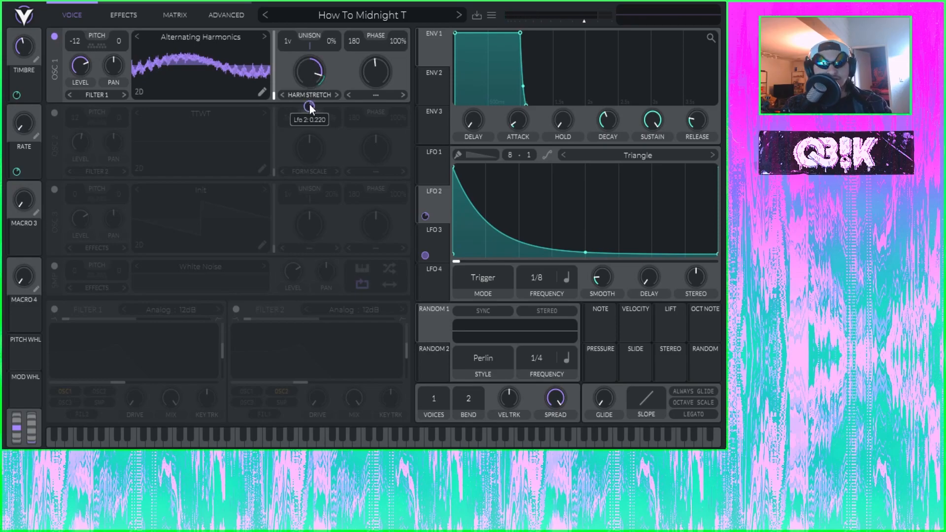
left_click_drag(312, 77, 312, 87)
double_click(313, 86)
Switch oscillator 1's spectral morph to Inharmonic Stretch, with a raised amount modulated by LFO 2.
left_click(313, 94)
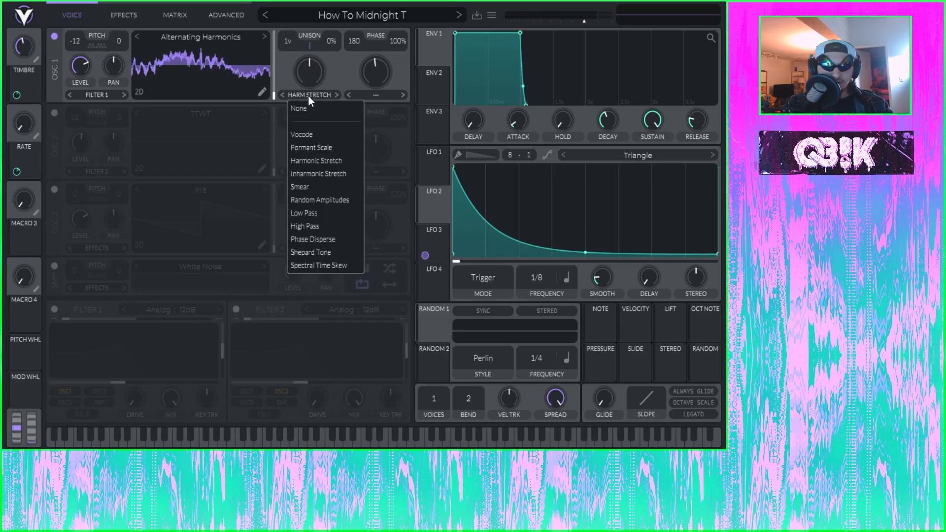
left_click(317, 175)
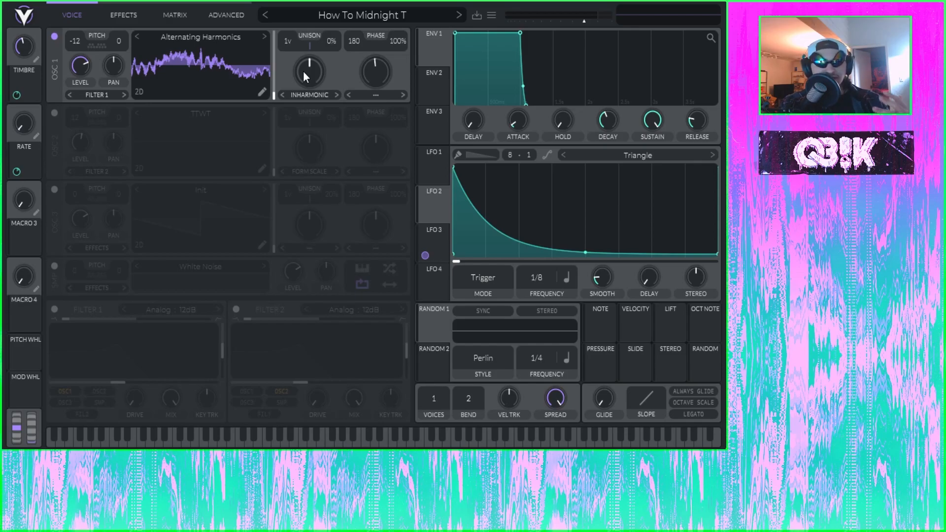
mouse_move(305, 76)
left_mouse_down()
mouse_move(321, 105)
mouse_move(329, 66)
mouse_move(312, 68)
mouse_move(317, 96)
mouse_move(299, 152)
mouse_move(333, 66)
mouse_move(312, 76)
left_mouse_up()
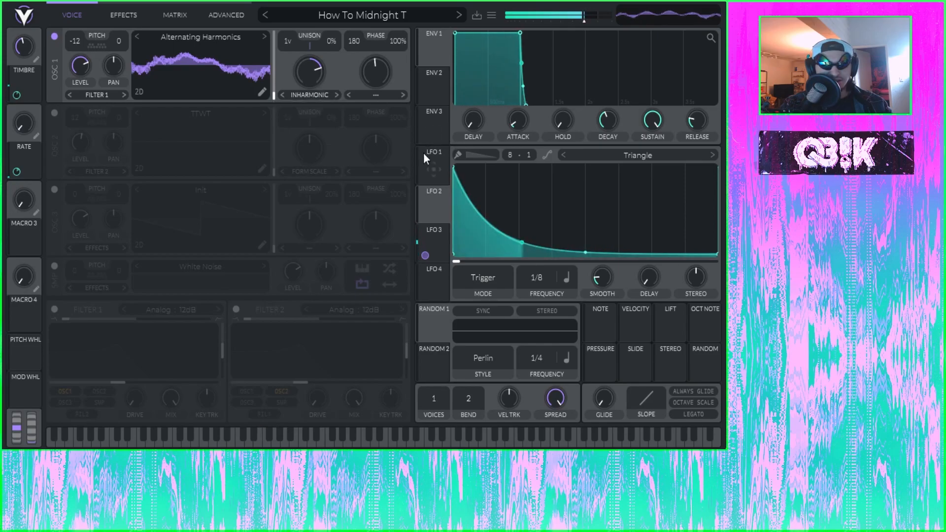
left_click_drag(438, 190, 310, 74)
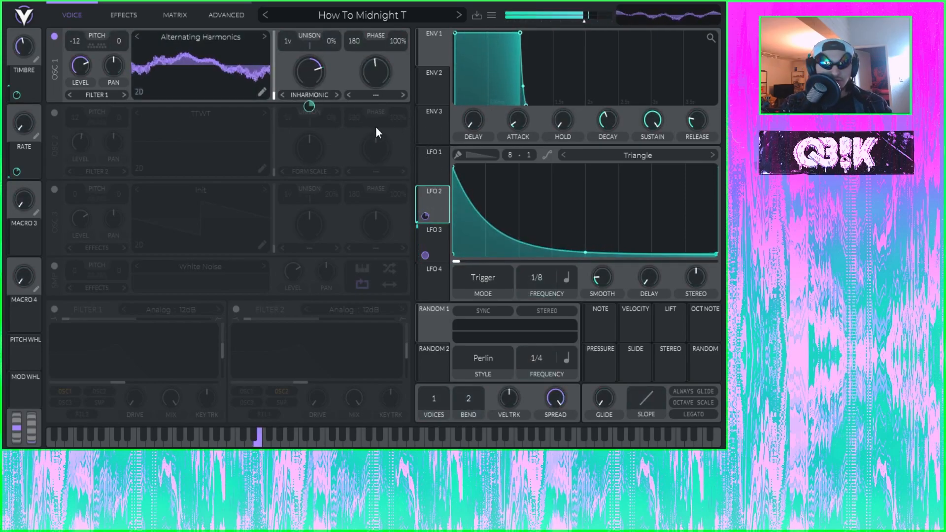
Shape LFO 2 into a low early peak at 1/64 frequency, and sweep the Inharmonic Stretch amount up and back to center.
left_click_drag(456, 169, 491, 231)
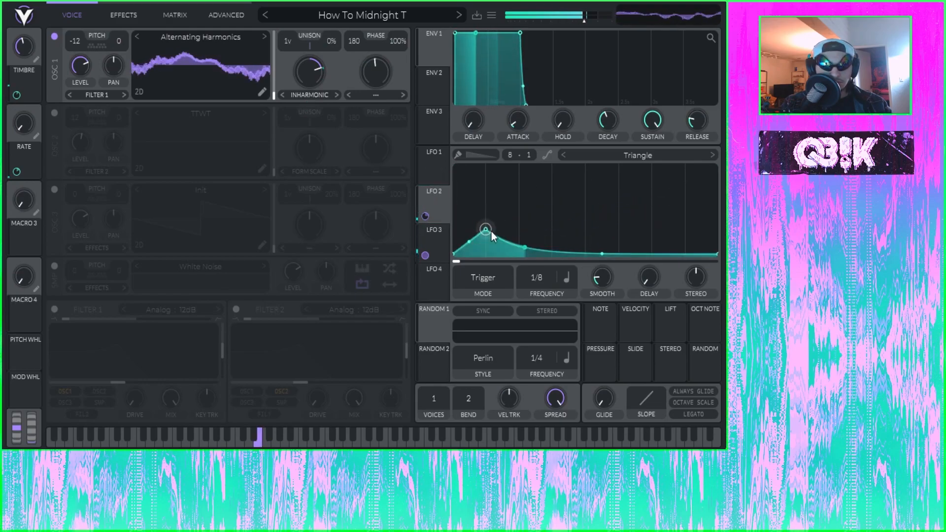
left_click_drag(542, 269, 559, 232)
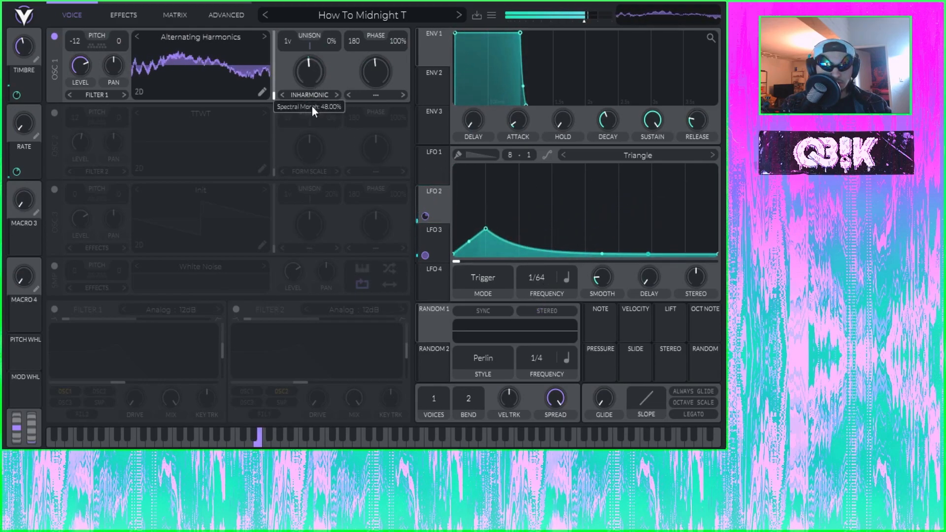
left_click_drag(312, 106, 362, 57)
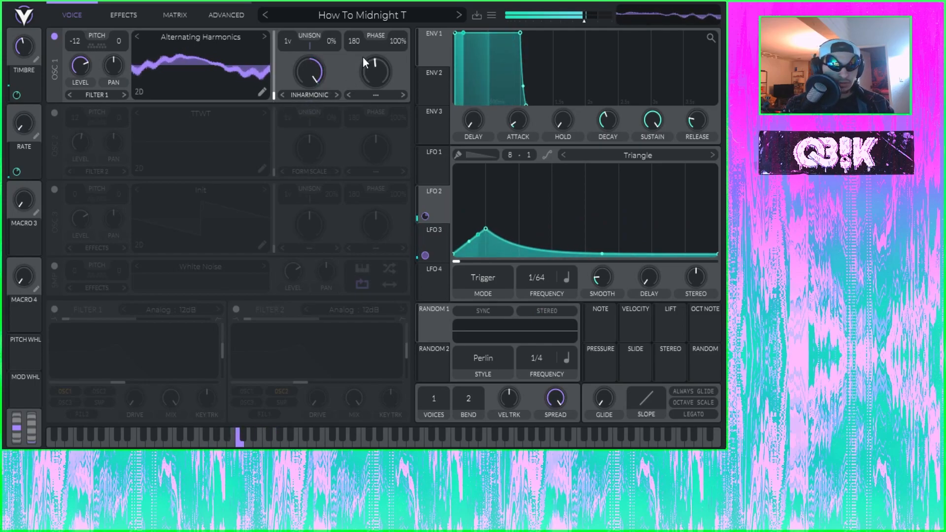
left_click_drag(311, 74, 327, 146)
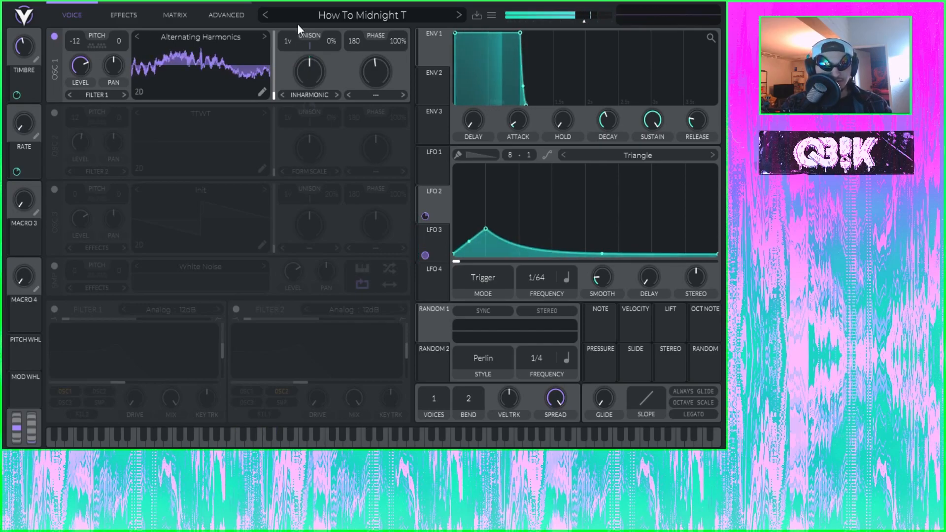
Set oscillator 1's spectral morph to Smear without LFO 2 modulation, and sweep its amount from 29% down to 0%.
left_click(310, 95)
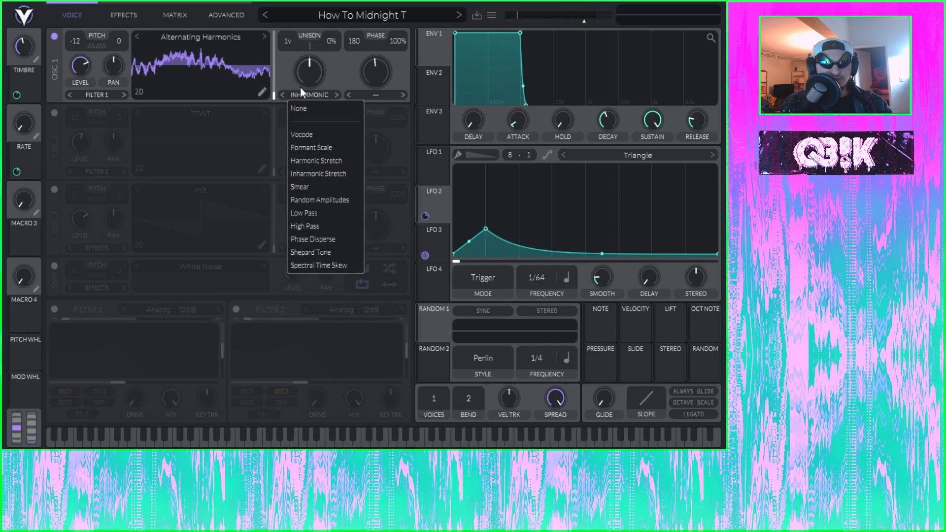
left_click(295, 93)
left_click(295, 93)
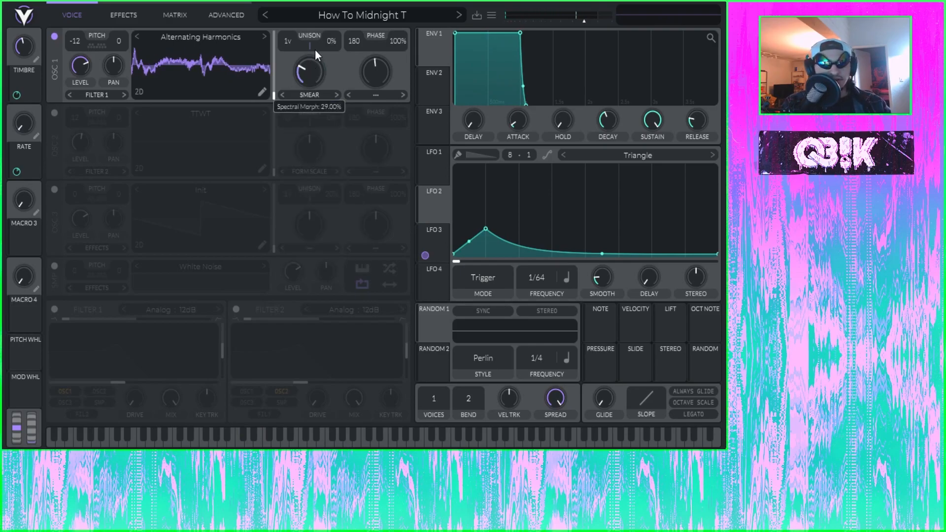
mouse_move(315, 50)
left_mouse_down()
mouse_move(314, 134)
mouse_move(323, 54)
mouse_move(308, 64)
mouse_move(311, 56)
mouse_move(290, 238)
left_mouse_up()
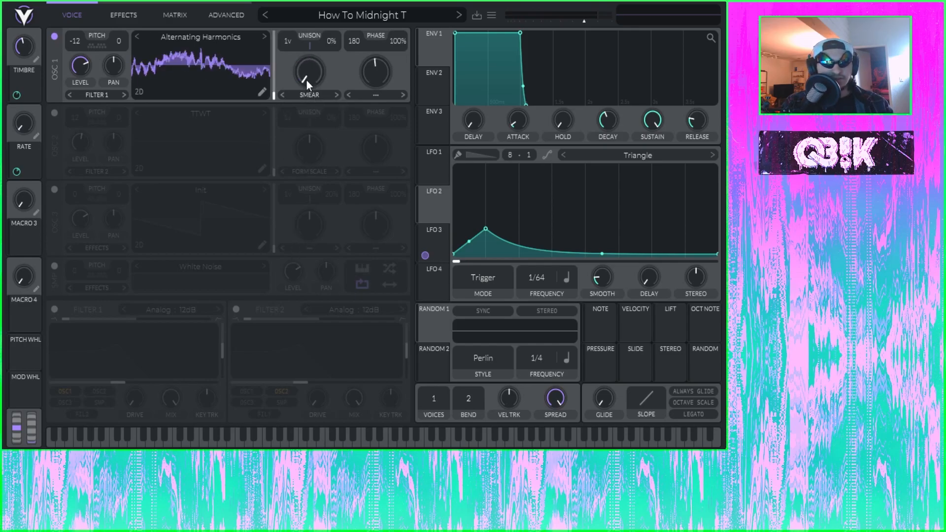
mouse_move(306, 84)
left_mouse_down()
mouse_move(350, 11)
mouse_move(365, 173)
left_mouse_up()
left_click_drag(308, 79, 308, 80)
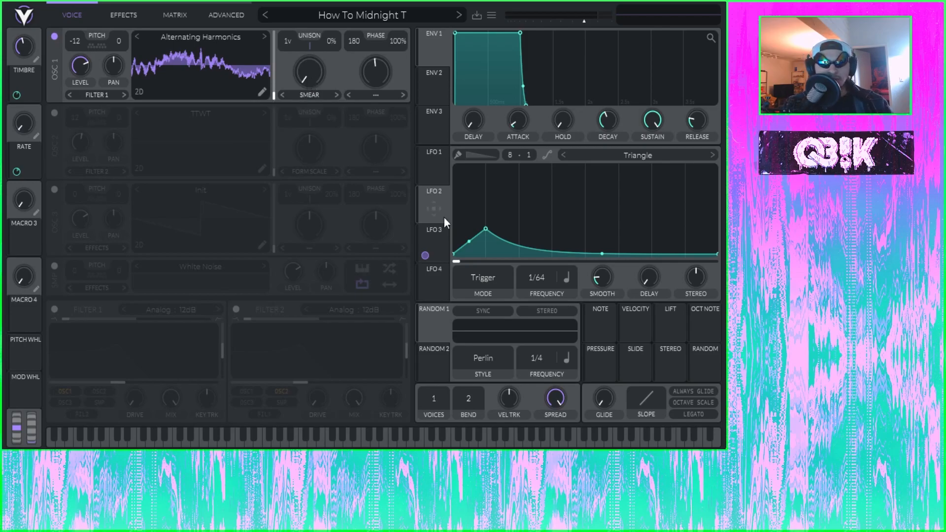
Move LFO 3's peak close to the start of its curve and assign LFO 3 to the Smear amount.
left_click(438, 244)
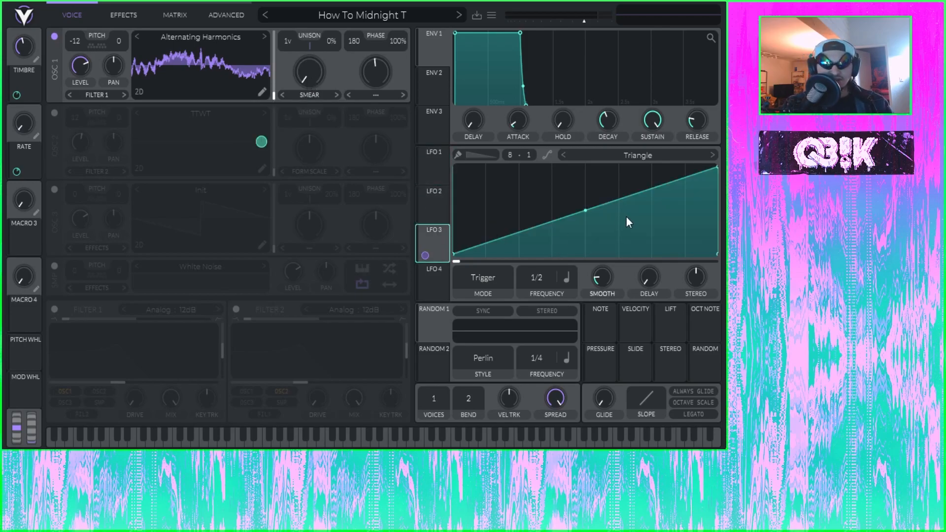
left_click_drag(717, 166, 480, 164)
left_click_drag(425, 255, 307, 78)
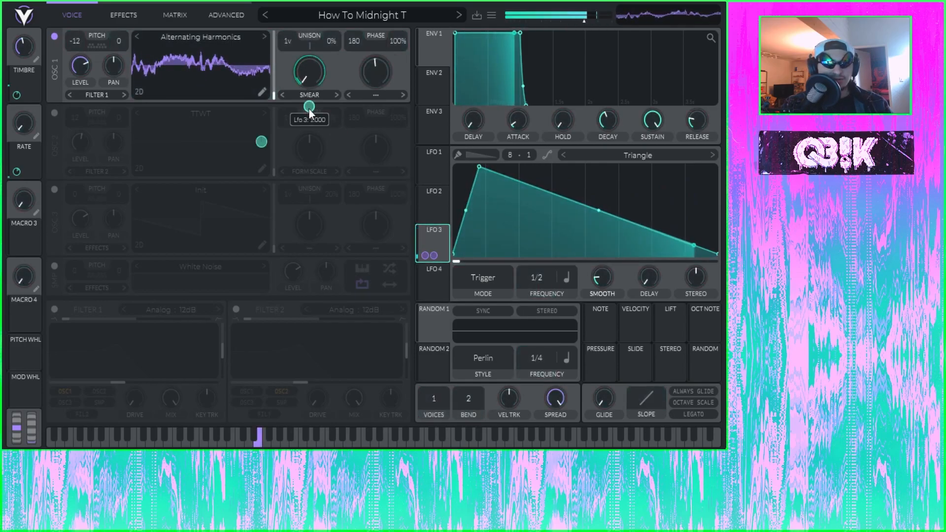
Turn LFO 3's curve into a descending ramp from the very start and set its frequency to 1/8.
mouse_move(481, 166)
left_mouse_down()
mouse_move(616, 152)
mouse_move(455, 169)
mouse_move(459, 194)
left_mouse_up()
left_click_drag(532, 294, 554, 257)
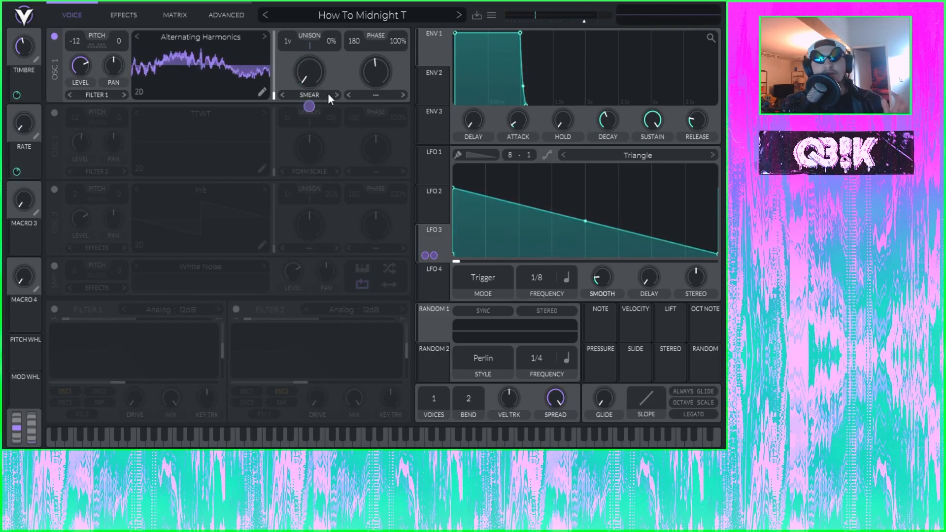
mouse_move(454, 187)
left_mouse_down()
mouse_move(472, 191)
mouse_move(445, 173)
left_mouse_up()
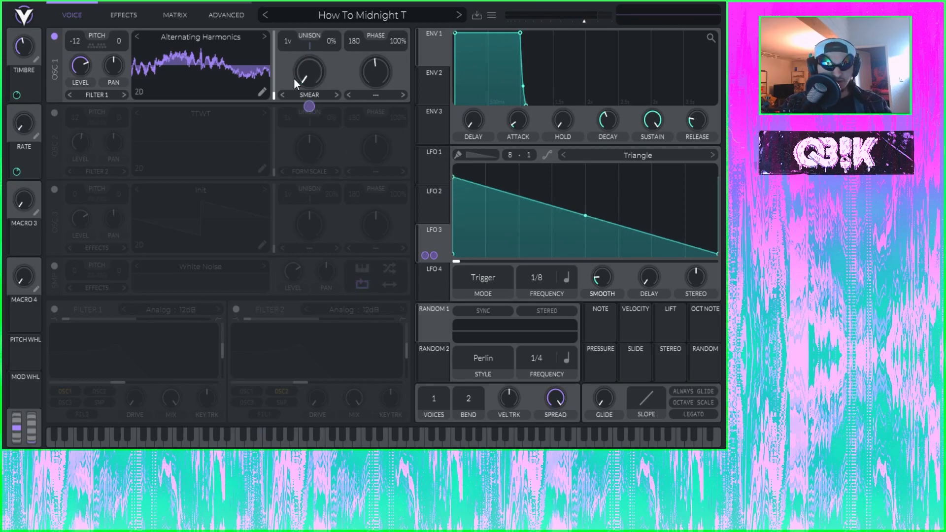
Replace the LFO 3 modulation with a raised fixed Smear amount, and switch the White Noise sampler on and off for comparison.
double_click(312, 107)
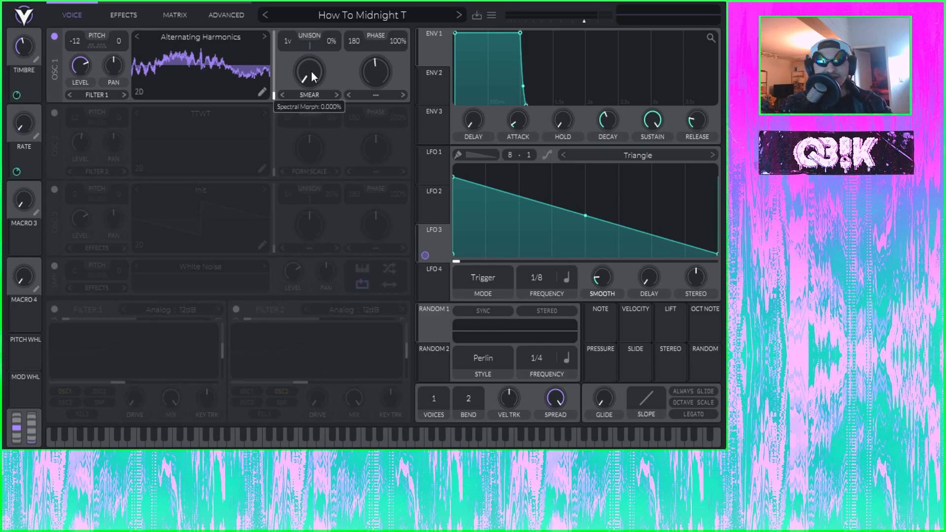
mouse_move(311, 70)
left_mouse_down()
mouse_move(319, 53)
mouse_move(313, 76)
mouse_move(328, 62)
left_mouse_up()
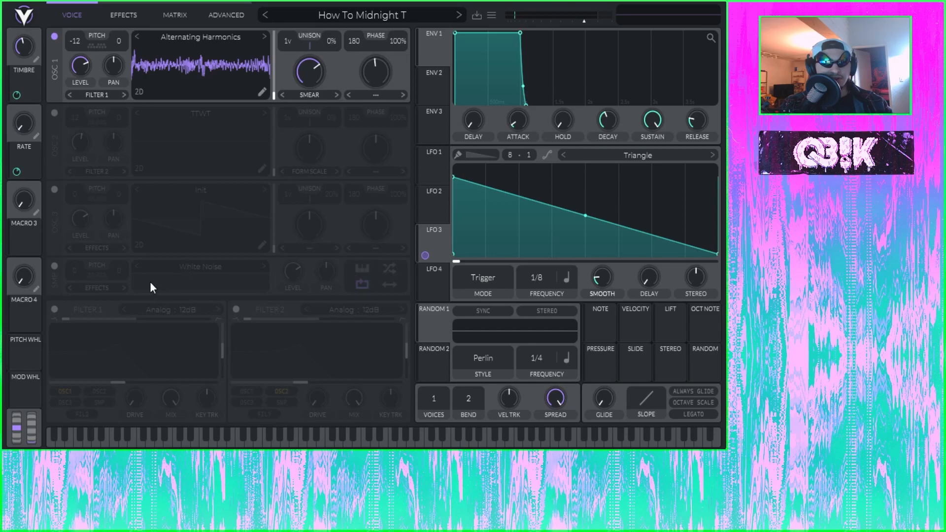
left_click(55, 266)
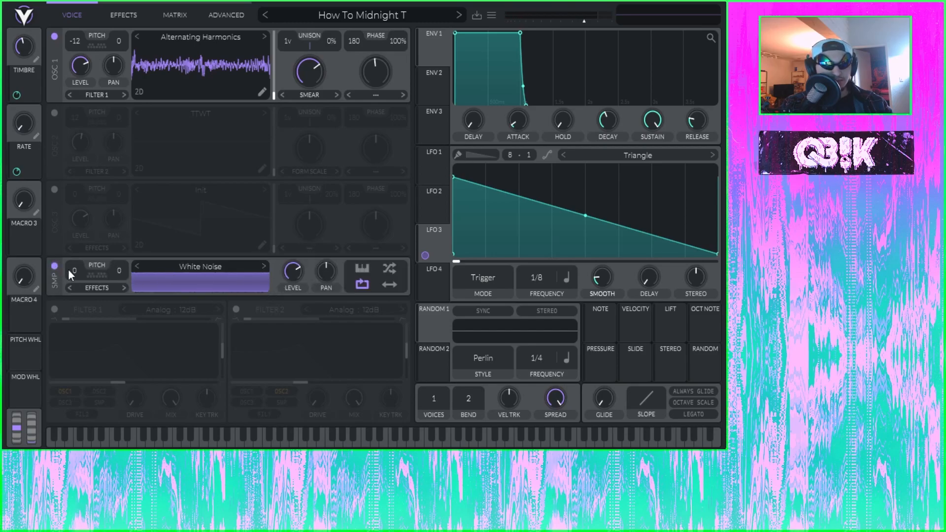
left_click(55, 266)
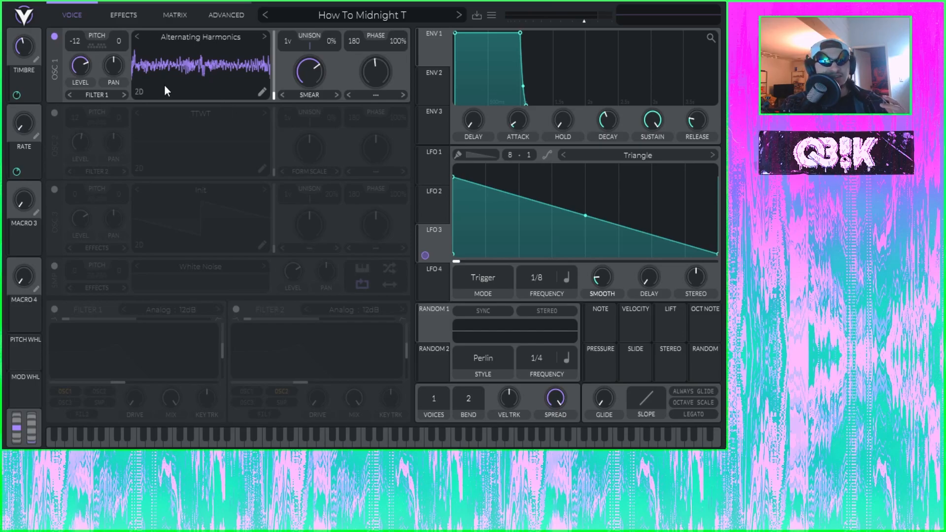
Lower oscillator 1's level, increase its unison to 16 voices, and set the Smear amount to 79%.
left_click_drag(312, 72, 318, 63)
left_click_drag(81, 67, 87, 105)
mouse_move(309, 73)
left_mouse_down()
mouse_move(308, 109)
mouse_move(276, 68)
mouse_move(291, 11)
left_mouse_up()
mouse_move(276, 73)
left_mouse_down()
mouse_move(290, 92)
mouse_move(337, 34)
mouse_move(333, 67)
mouse_move(337, 61)
left_mouse_up()
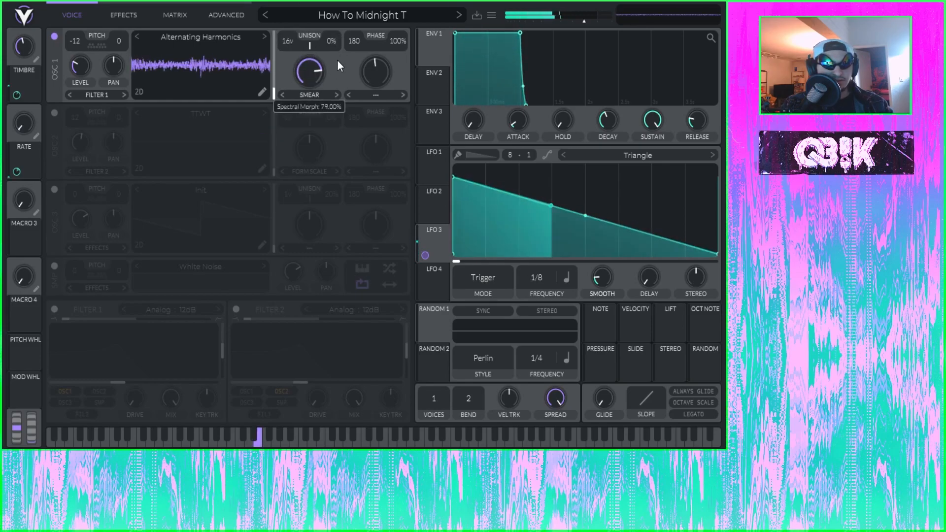
Modulate the Smear amount with LFO 2, trying its frequency at 1/32 and returning it to 1/64.
mouse_move(438, 220)
left_mouse_down()
mouse_move(436, 236)
mouse_move(326, 81)
left_mouse_up()
left_click_drag(537, 282, 541, 309)
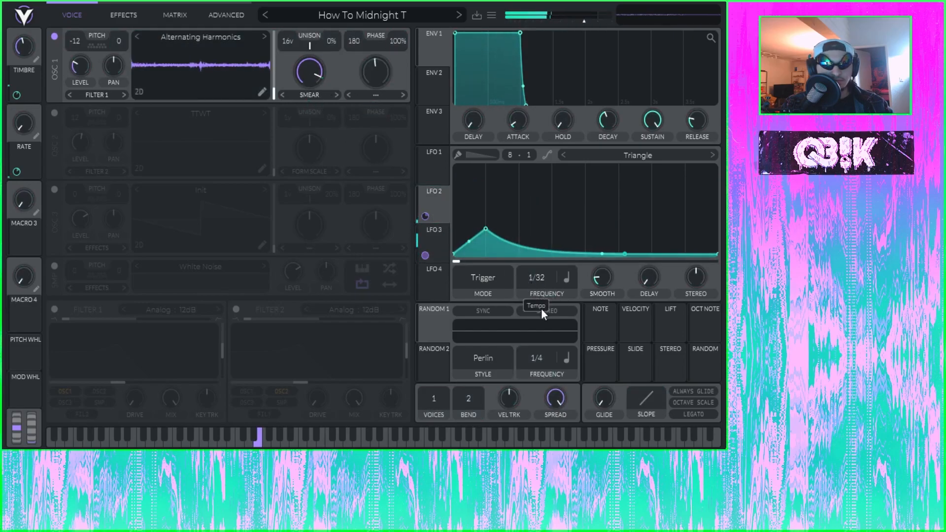
mouse_move(547, 278)
left_mouse_down()
mouse_move(555, 233)
mouse_move(554, 296)
mouse_move(564, 281)
left_mouse_up()
Return oscillator 1's spectral morph to None with a centered amount and no LFO 2 modulation.
left_click(317, 95)
left_click(321, 108)
left_click_drag(314, 83, 315, 126)
double_click(312, 106)
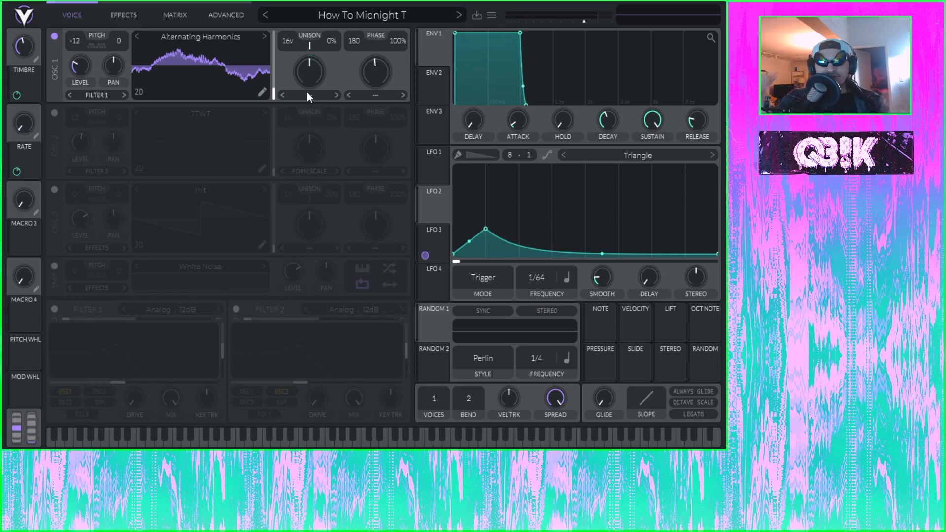
Set oscillator 1's spectral morph to Random Amplitudes and sweep its amount down to zero and up to 70%.
left_click_drag(306, 93, 328, 97)
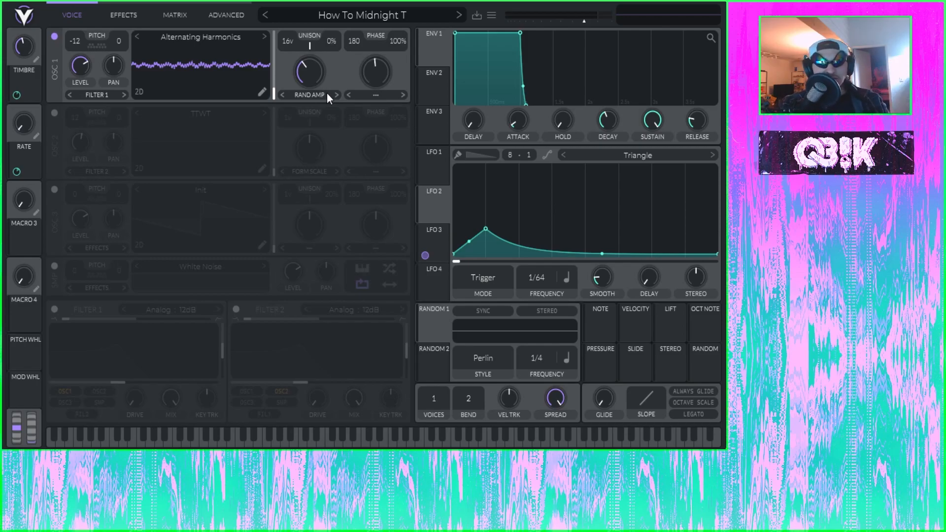
left_click_drag(304, 74, 330, 40)
left_click_drag(329, 79, 297, 135)
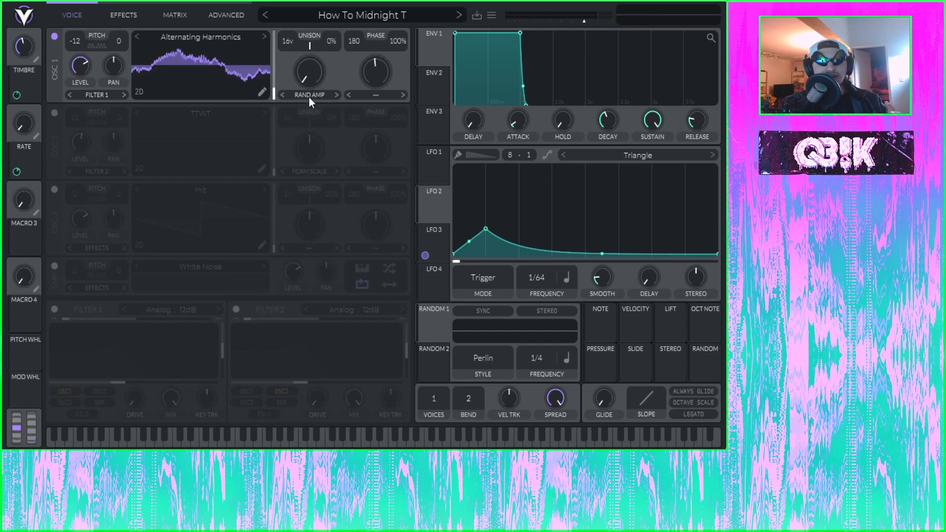
left_click_drag(315, 59, 345, 37)
left_click_drag(307, 73, 312, 84)
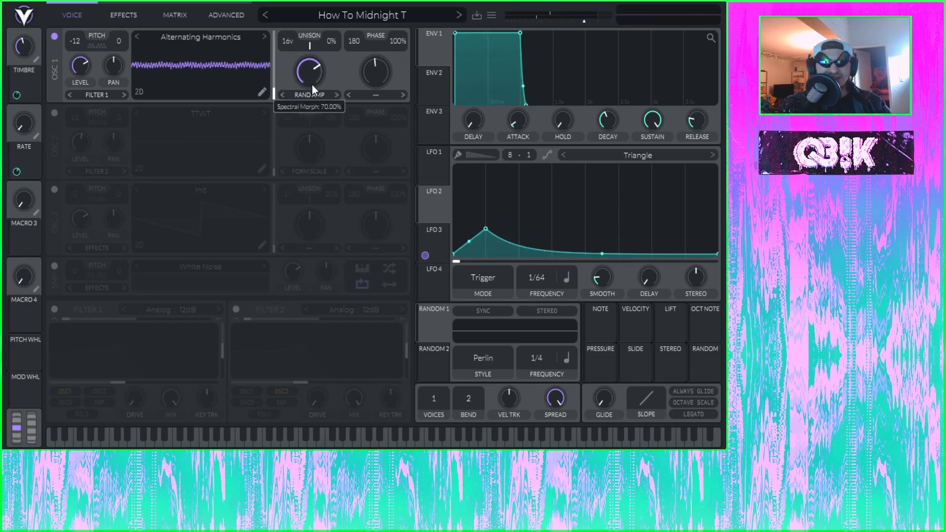
Modulate the Random Amplitudes amount with LFO 3, and lower the base amount with the modulation removed.
left_click(440, 246)
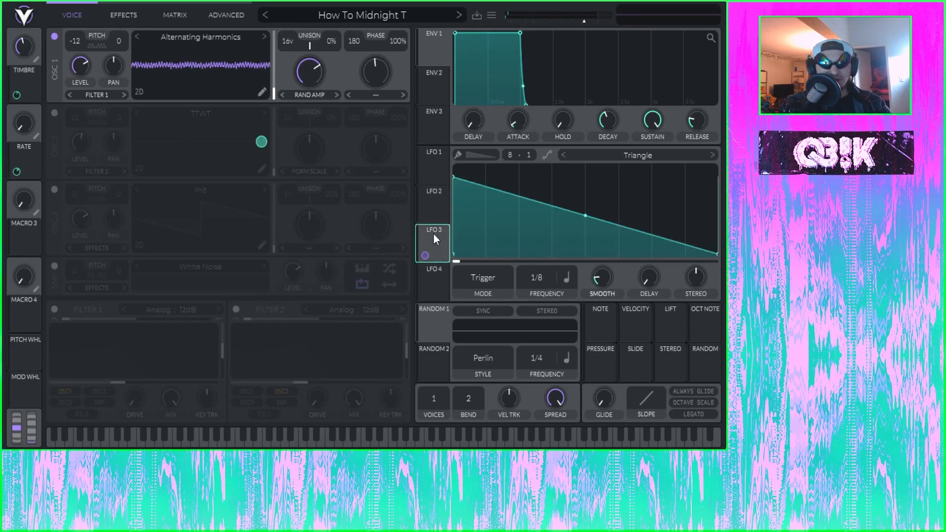
left_click_drag(433, 232, 323, 93)
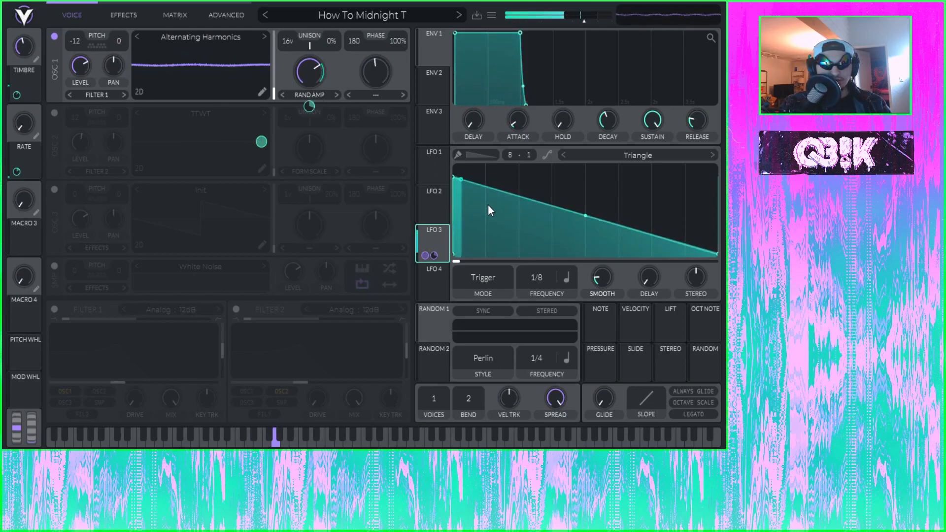
left_click_drag(312, 81, 314, 134)
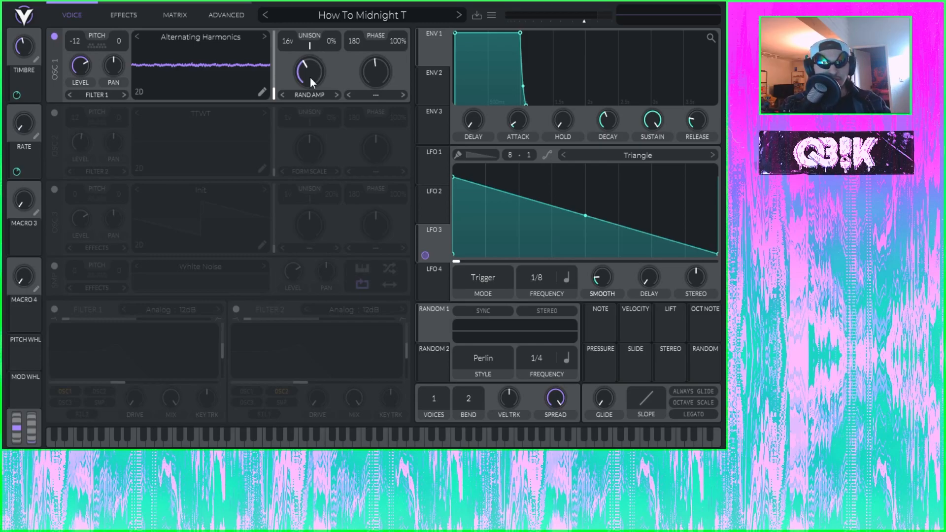
Raise oscillator 1's Random Amplitudes amount, reselect the Random Amplitudes spectral morph, and lower the amount again.
left_click_drag(309, 77, 320, 55)
mouse_move(602, 338)
left_mouse_down()
mouse_move(330, 93)
mouse_move(604, 316)
mouse_move(598, 330)
left_mouse_up()
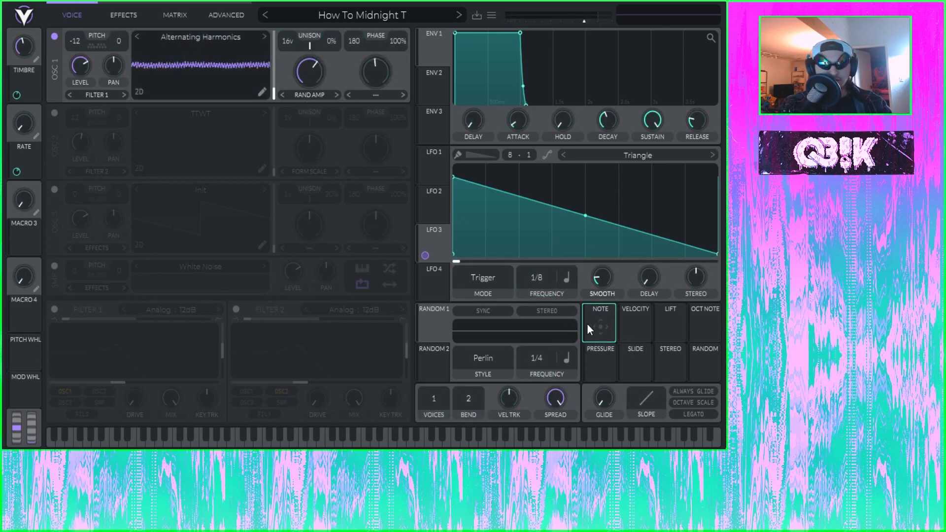
left_click(310, 94)
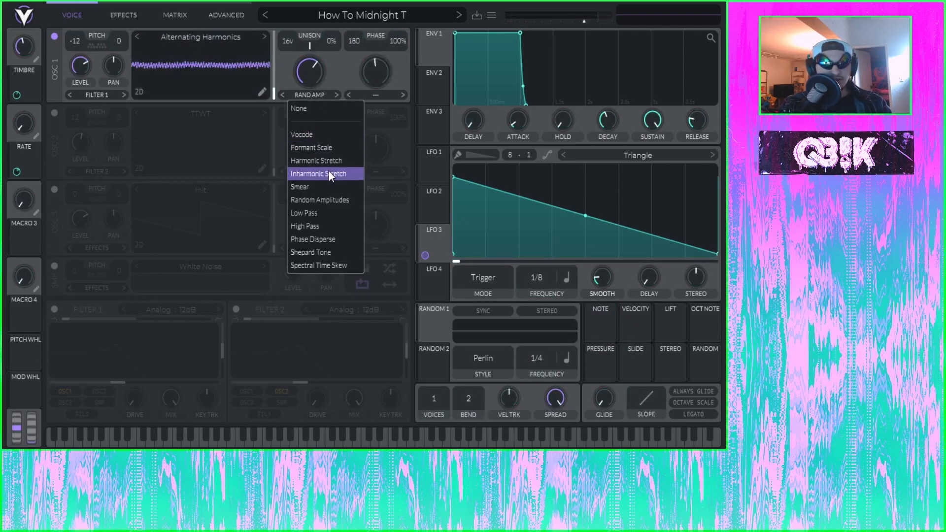
left_click(325, 200)
left_click_drag(300, 77, 303, 114)
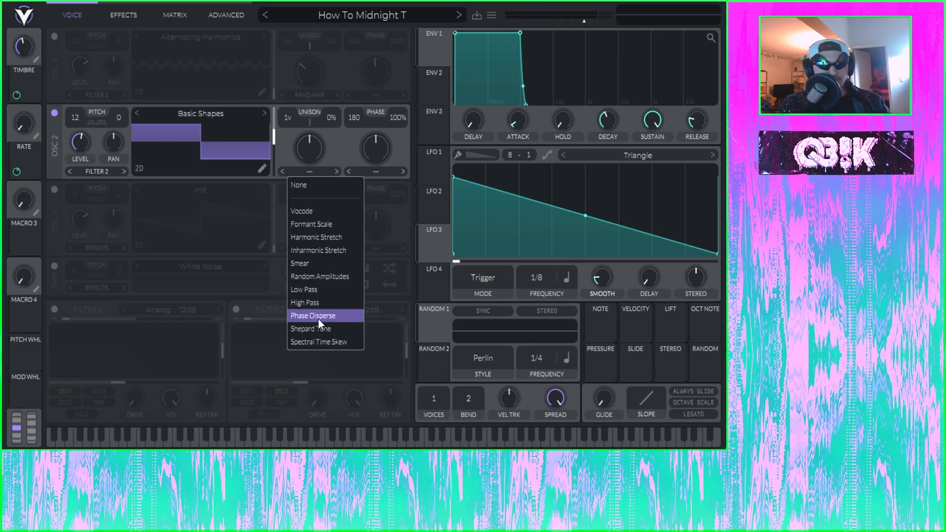
Set oscillator 2's spectral morph to Phase Disperse and modulate its amount with a reshaped LFO 1 at a 1/2 frequency.
left_click(318, 318)
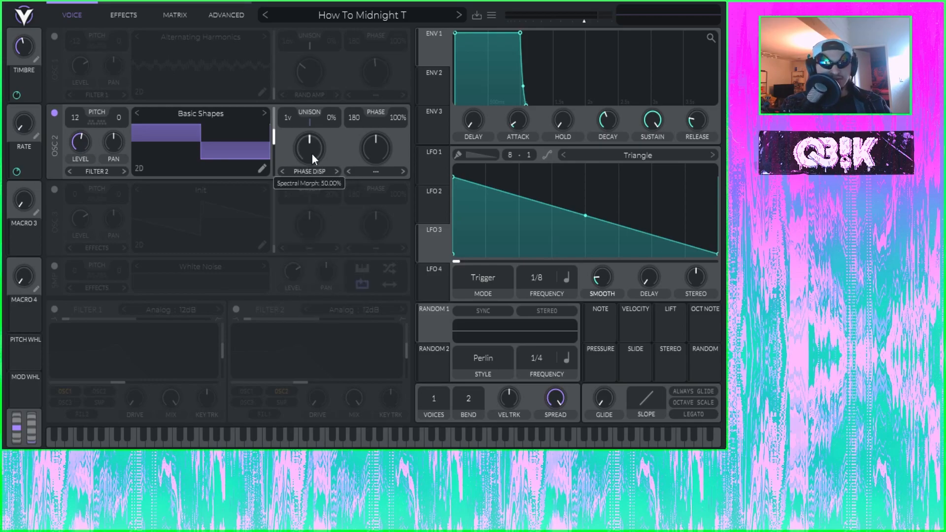
mouse_move(312, 155)
left_mouse_down()
mouse_move(332, 123)
mouse_move(312, 176)
mouse_move(320, 126)
mouse_move(309, 146)
mouse_move(312, 244)
mouse_move(329, 176)
mouse_move(312, 245)
mouse_move(336, 163)
mouse_move(327, 200)
mouse_move(316, 167)
left_mouse_up()
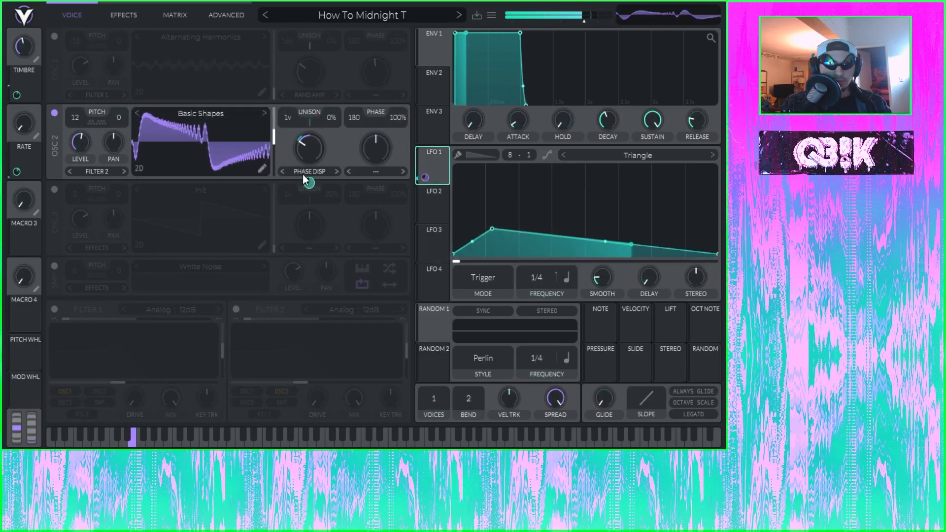
left_click_drag(309, 182, 309, 187)
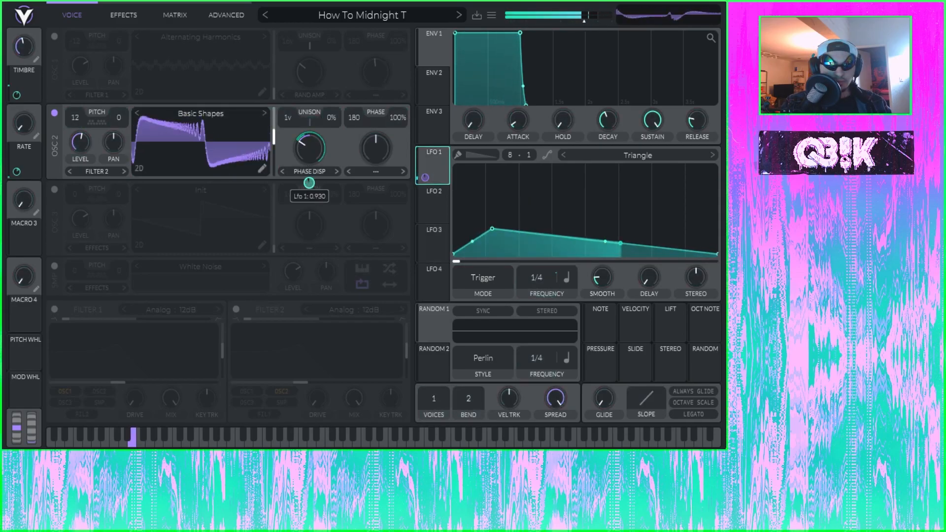
left_click_drag(536, 277, 536, 306)
left_click_drag(491, 229, 580, 204)
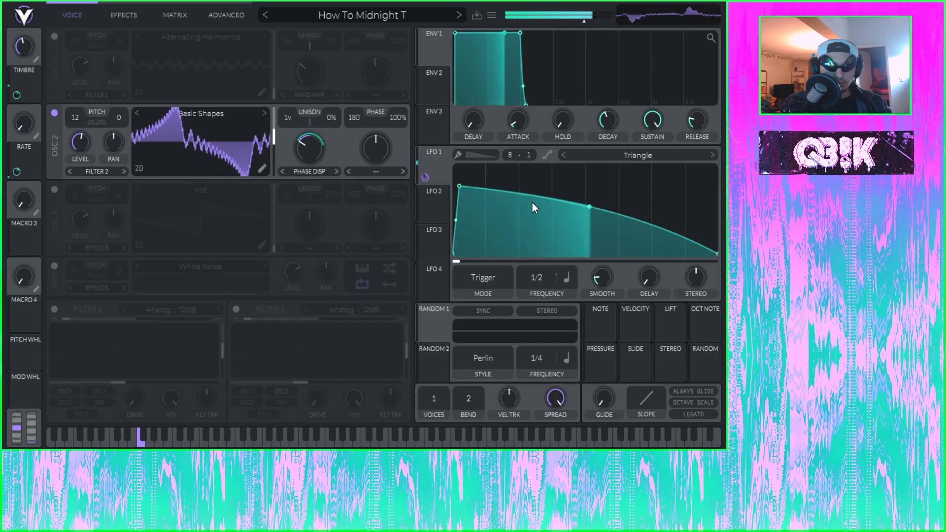
Set oscillator 2's phase distortion to Formant, adjust its amount, and lower the oscillator's pitch to -18.
left_click(376, 170)
left_click(374, 224)
left_click_drag(375, 148, 379, 190)
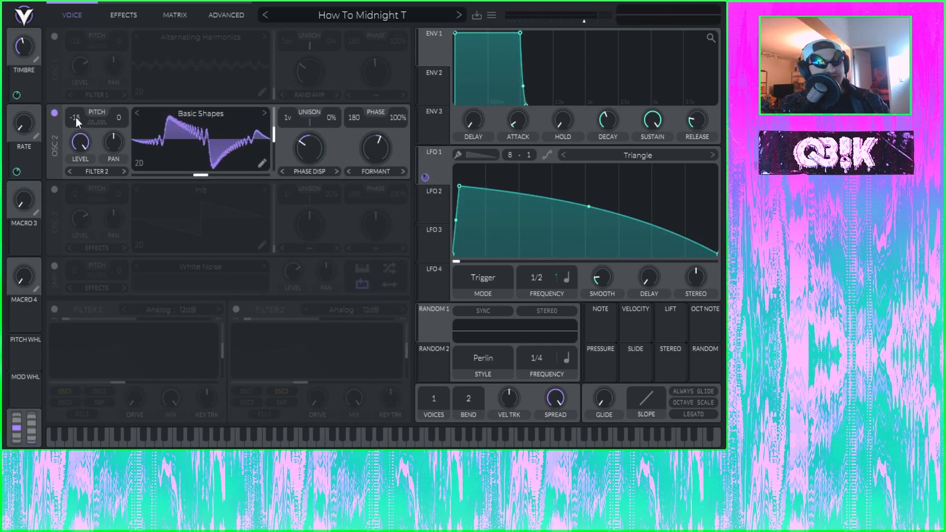
left_click_drag(75, 117, 85, 134)
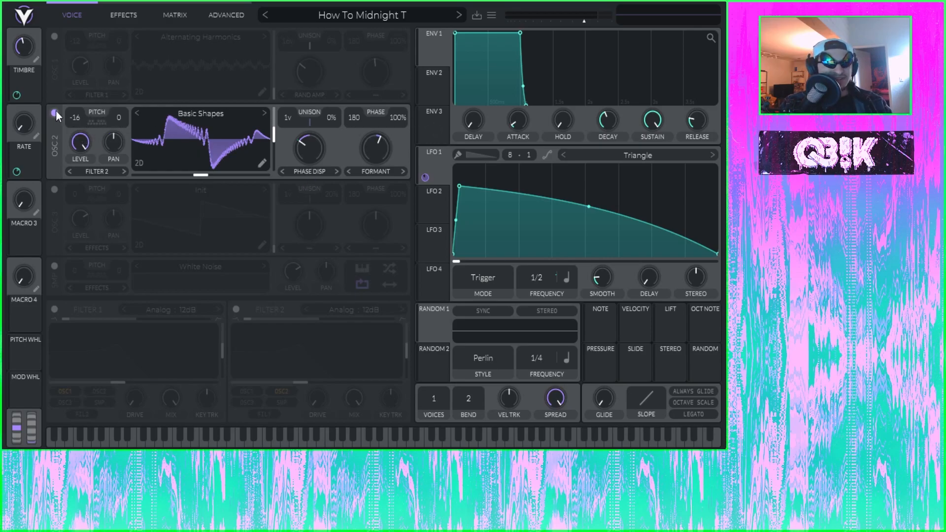
left_click_drag(78, 113, 91, 143)
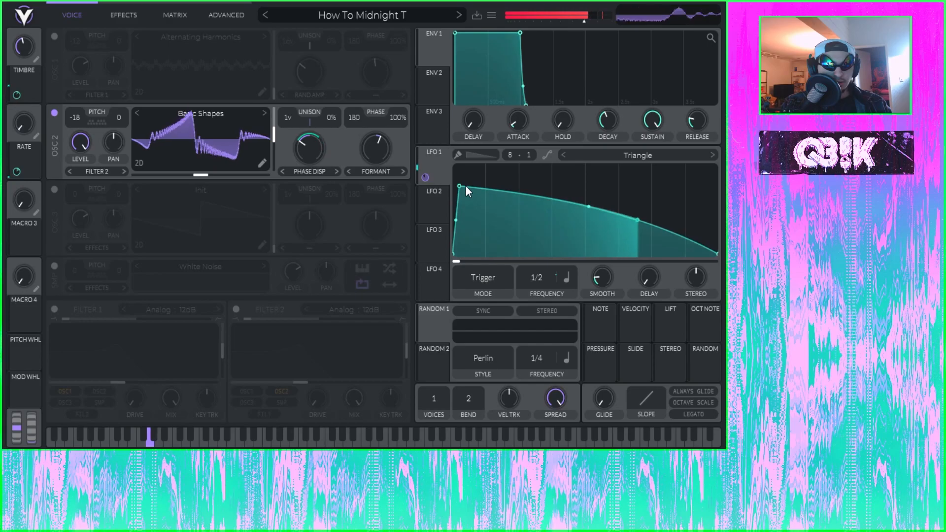
Move LFO 1's peak to roughly a third of its cycle, and reset oscillator 2's pitch to 0.
left_click_drag(459, 186, 638, 188)
left_click_drag(642, 189, 535, 178)
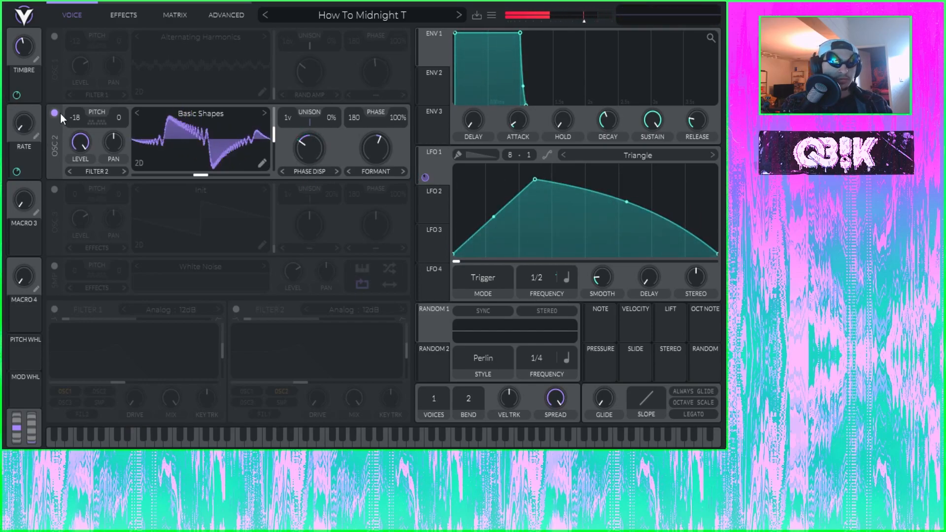
double_click(77, 117)
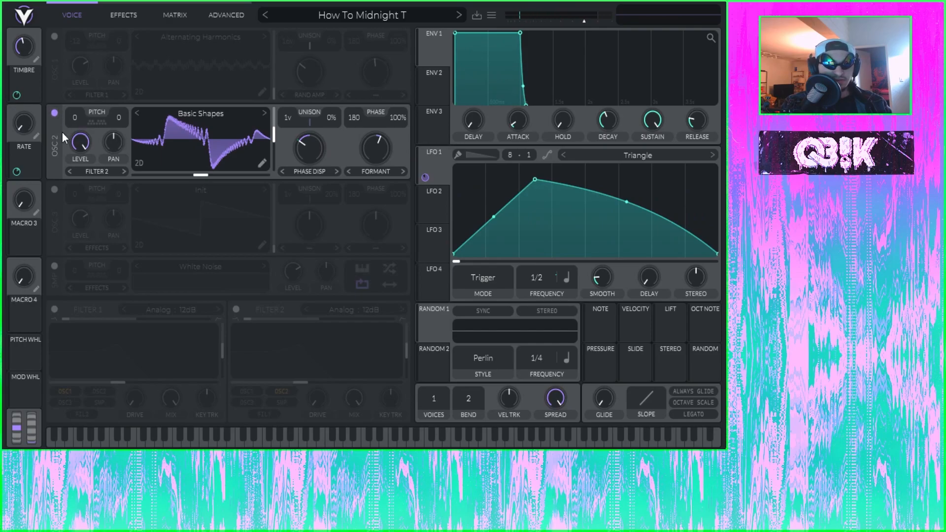
Turn off oscillator 2, enable oscillator 1, and sweep its amount with the spectral morph set to Low Pass.
left_click(55, 112)
left_click(54, 36)
left_click(309, 95)
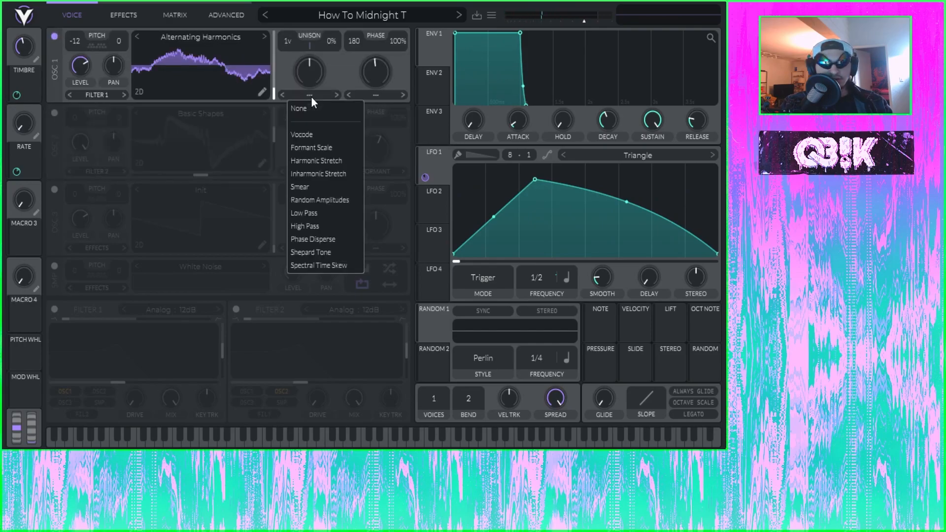
left_click(311, 213)
mouse_move(312, 72)
left_mouse_down()
mouse_move(309, 103)
mouse_move(349, 39)
mouse_move(317, 73)
mouse_move(321, 31)
mouse_move(316, 83)
left_mouse_up()
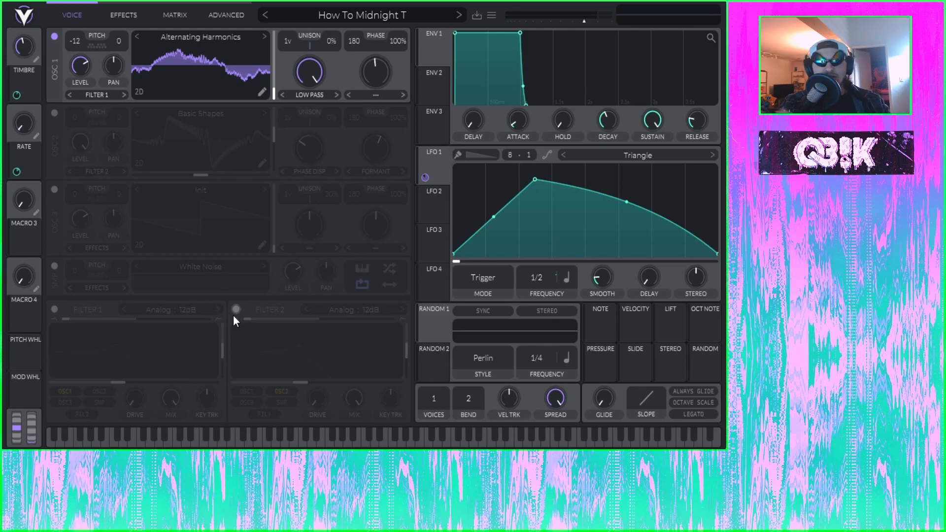
Lower oscillator 1's Low Pass amount, and compare it with the High Pass and Smear spectral morphs.
mouse_move(309, 72)
left_mouse_down()
mouse_move(329, 178)
mouse_move(332, 146)
mouse_move(312, 219)
mouse_move(337, 90)
mouse_move(316, 187)
mouse_move(298, 217)
mouse_move(282, 208)
mouse_move(311, 116)
mouse_move(273, 207)
mouse_move(258, 204)
mouse_move(305, 100)
mouse_move(296, 176)
mouse_move(309, 96)
mouse_move(279, 178)
mouse_move(327, 91)
mouse_move(296, 200)
mouse_move(317, 109)
left_mouse_up()
left_click(306, 95)
left_click(332, 227)
left_click(316, 97)
left_click(315, 189)
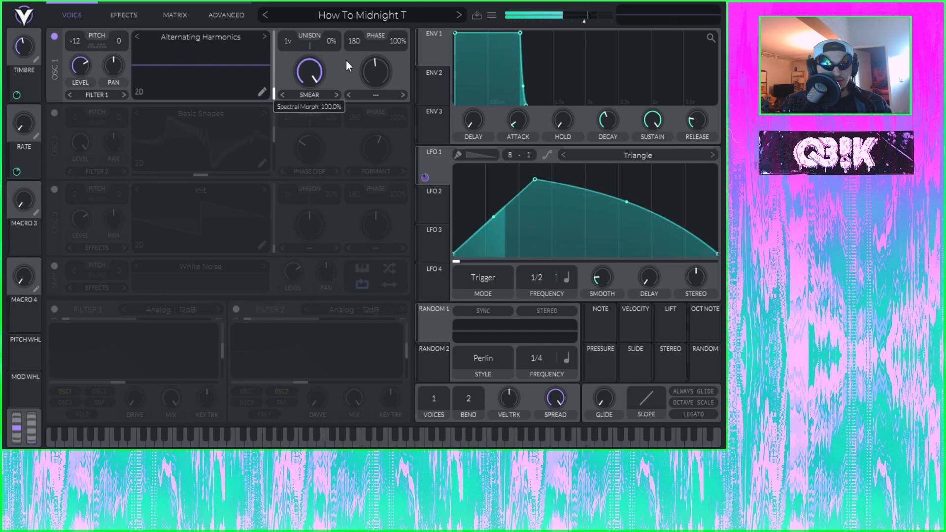
Set oscillator 1's spectral morph to Shepard Tone, modulated by LFO 1 at a 1/16 frequency with increased smoothing.
left_click(319, 94)
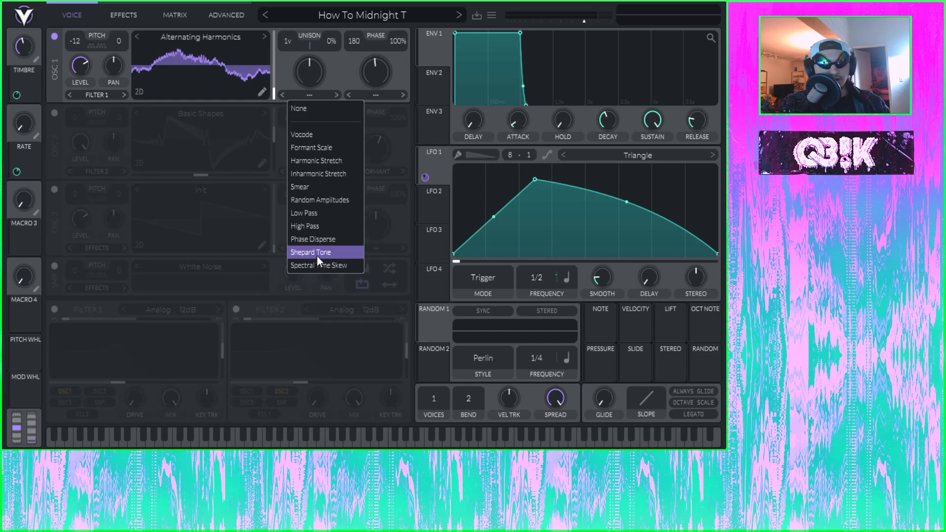
left_click(317, 252)
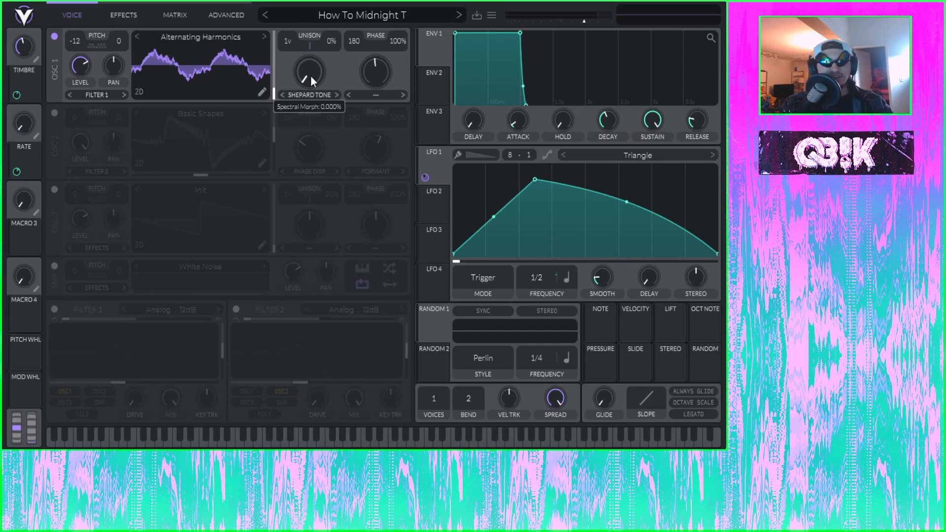
left_click_drag(306, 80, 339, 138)
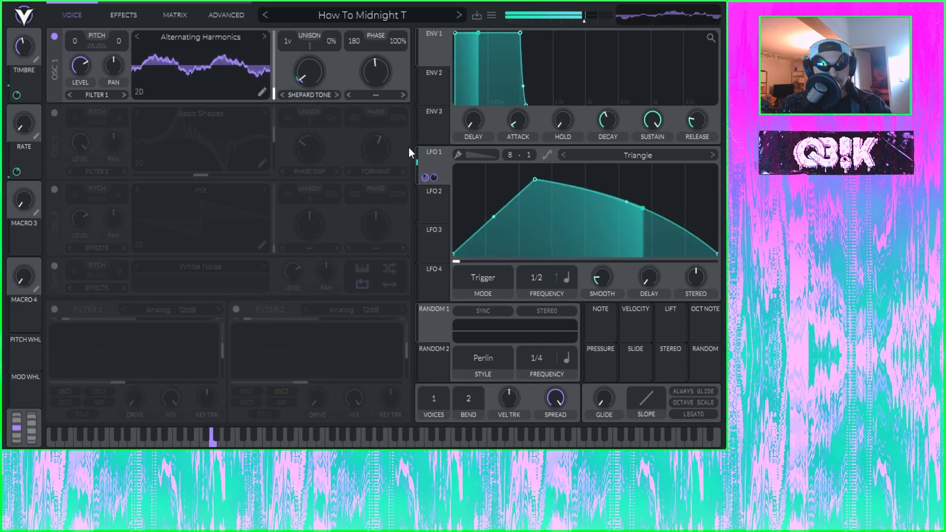
left_click_drag(534, 276, 592, 230)
left_click_drag(605, 285, 636, 241)
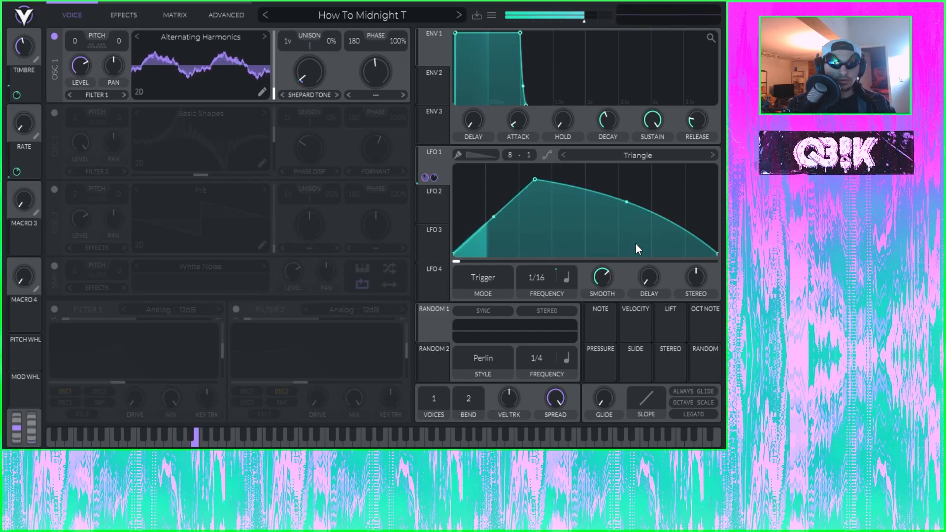
Set oscillator 1's spectral morph to Spectral Time Skew with its amount at zero and no LFO 1 modulation.
left_click(289, 96)
left_click(336, 100)
left_click_drag(309, 106, 309, 97)
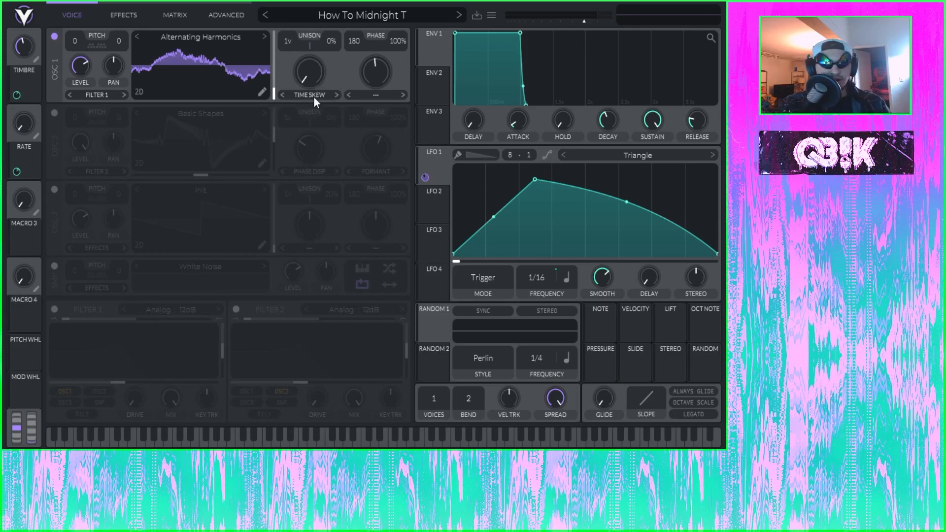
left_click(313, 96)
left_click(316, 266)
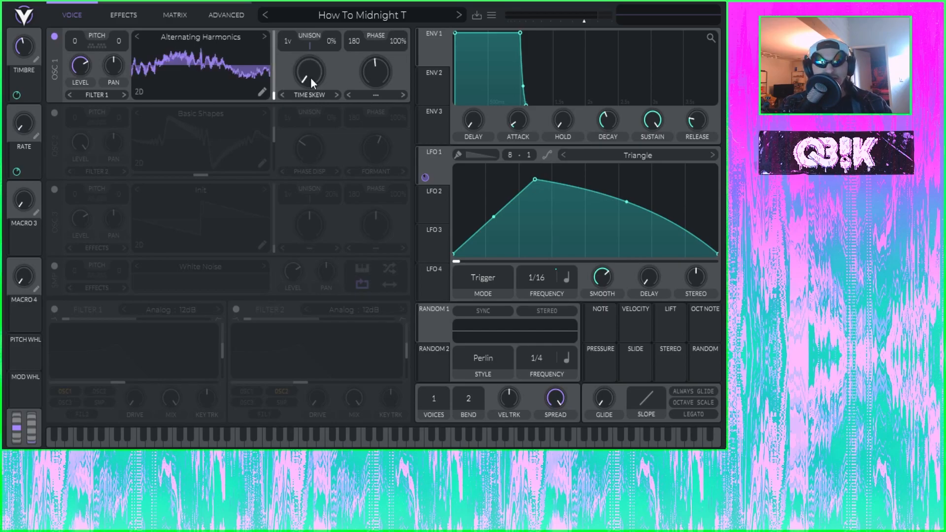
Try oscillator 1's Time Skew with 11 unison voices, and return to one voice with the amount raised to 26.5%.
left_click_drag(315, 73, 284, 93)
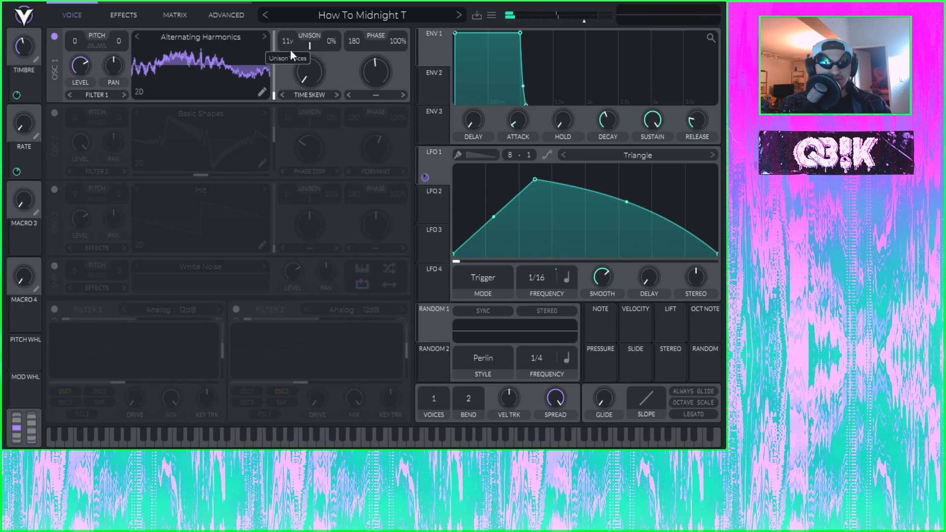
mouse_move(300, 72)
left_mouse_down()
mouse_move(308, 56)
mouse_move(310, 63)
left_mouse_up()
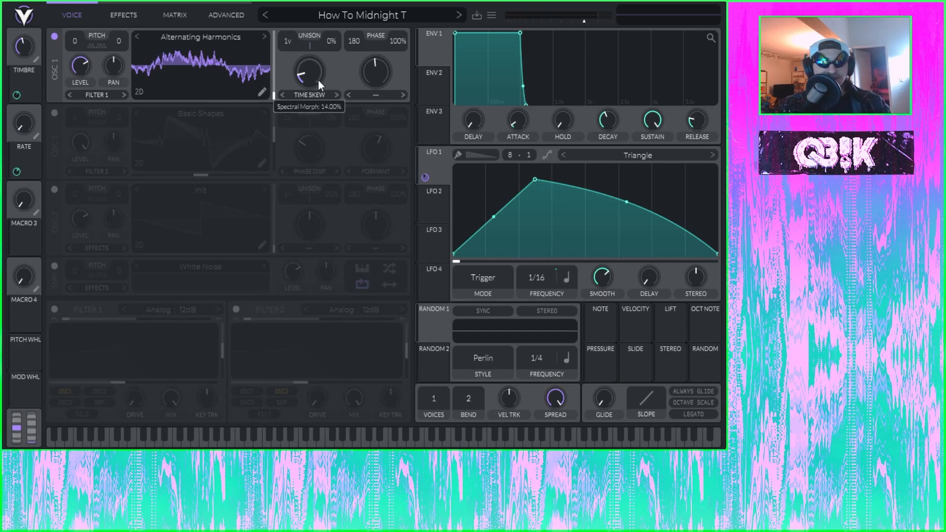
left_click_drag(312, 76, 312, 67)
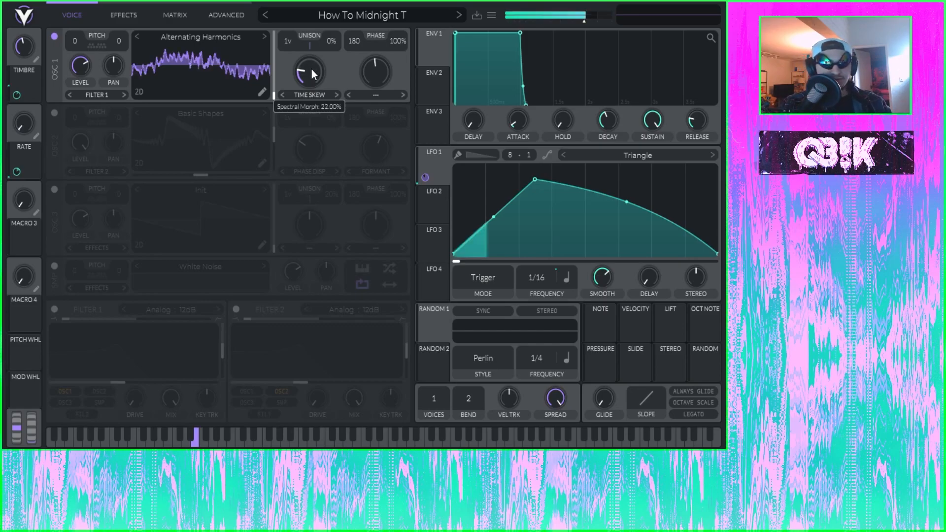
mouse_move(312, 68)
left_mouse_down()
mouse_move(322, 56)
mouse_move(322, 76)
mouse_move(324, 68)
left_mouse_up()
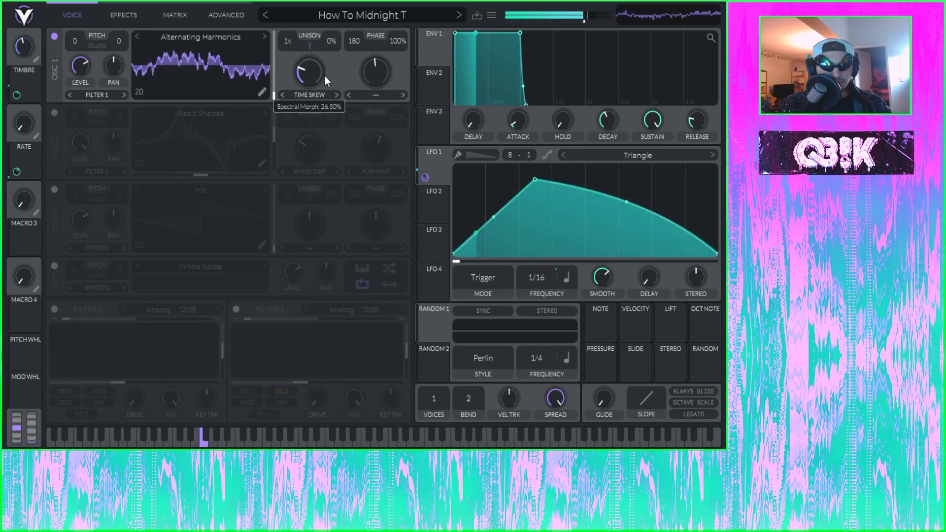
Modulate the Time Skew amount with a reshaped LFO 1 at a 1/1 frequency, and raise the base amount to 70%.
left_click_drag(433, 176, 309, 105)
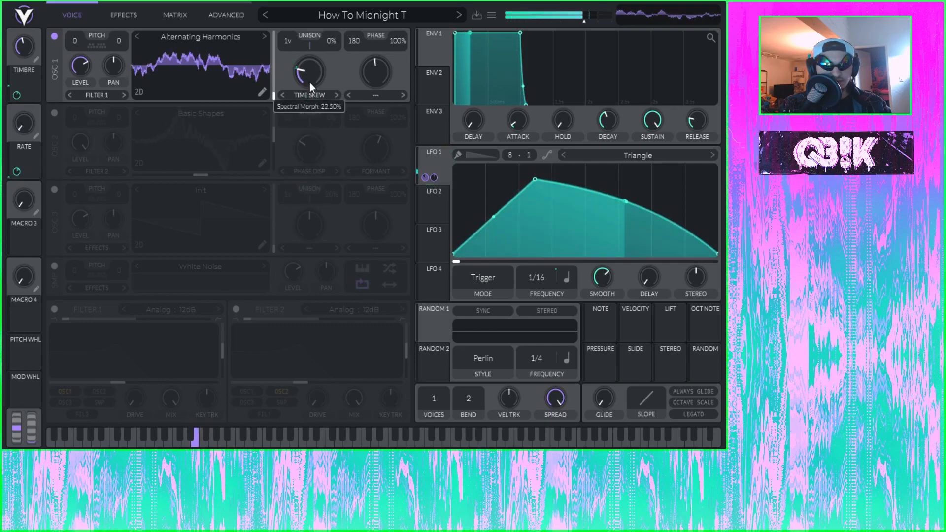
left_click_drag(535, 179, 485, 195)
left_click_drag(557, 295, 524, 342)
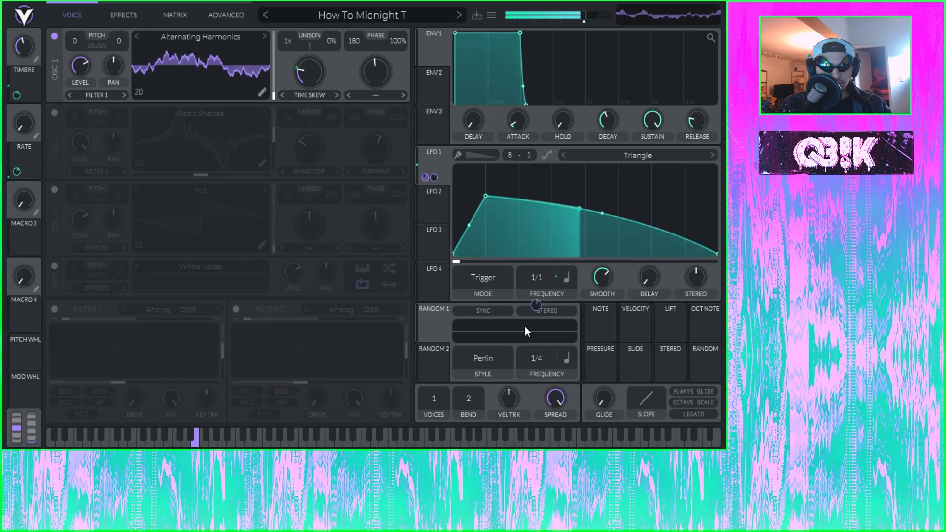
left_click_drag(485, 196, 540, 171)
left_click_drag(317, 78, 363, 63)
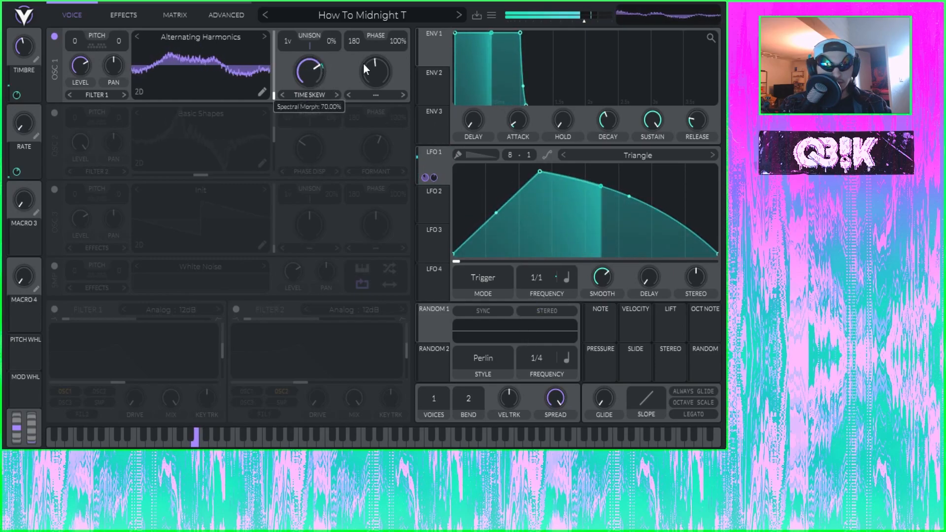
Modulate oscillator 1's level with LFO 1 at a 1/4 frequency, and lower the Time Skew amount to 34%.
left_click_drag(543, 279, 549, 265)
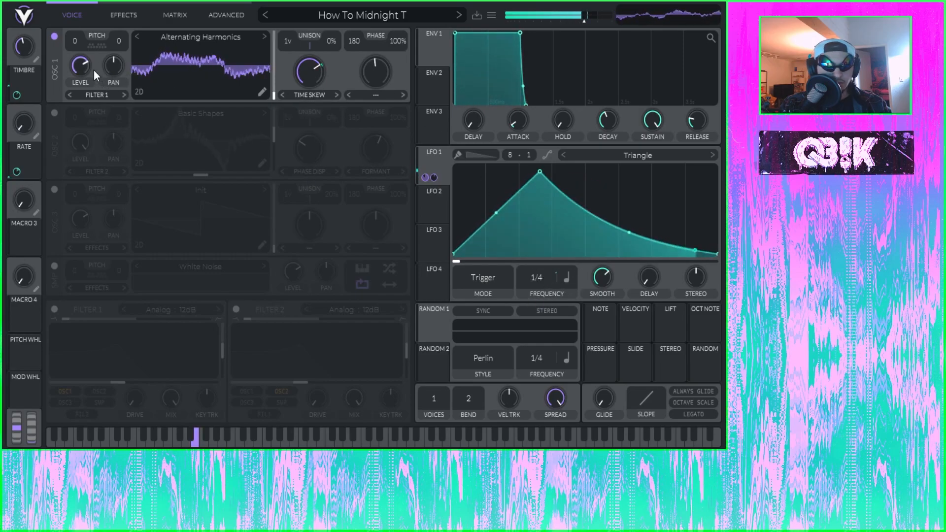
left_click_drag(424, 177, 311, 66)
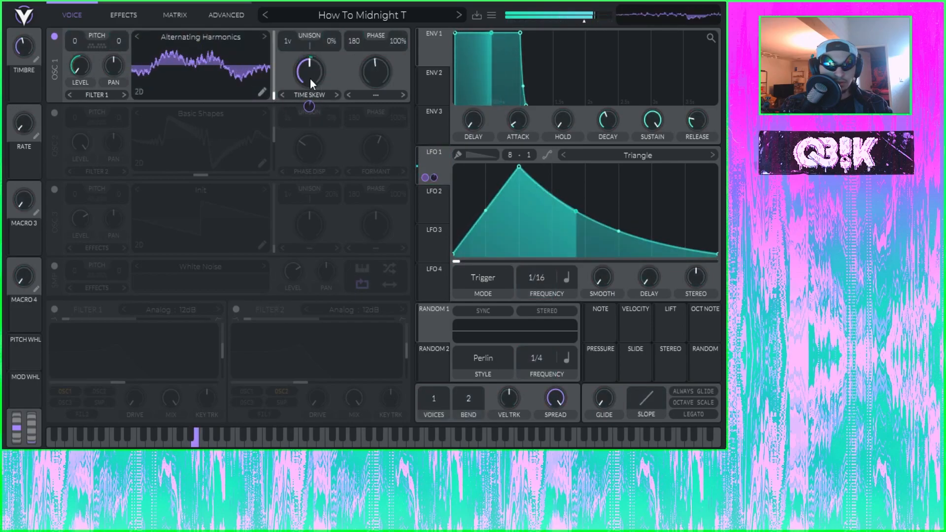
left_click_drag(572, 297, 538, 321)
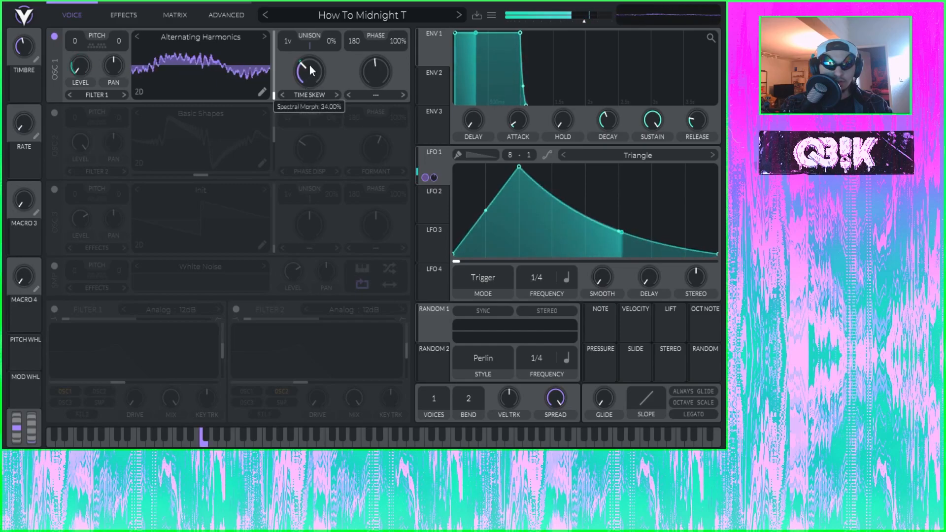
Set oscillator 1 to six unison voices with 2% detune, and readjust its Time Skew amount.
left_click_drag(288, 41, 347, 37)
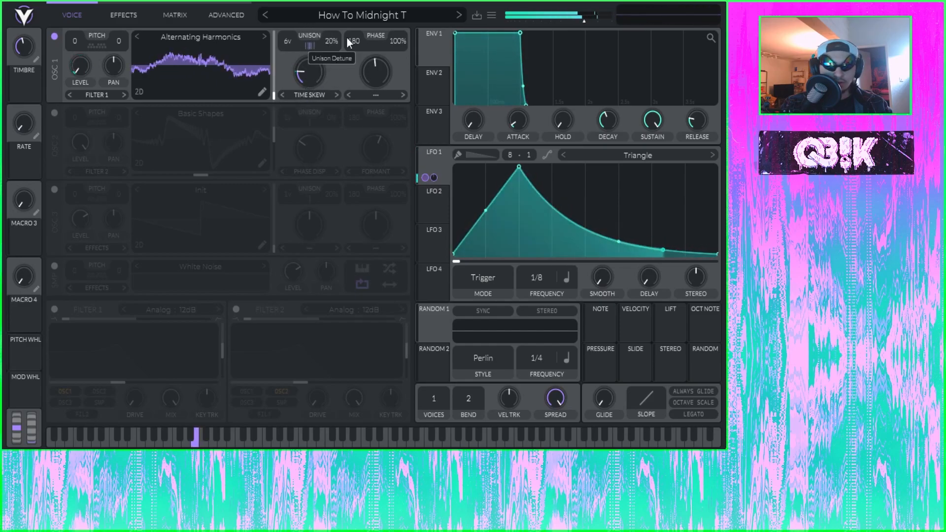
left_click_drag(307, 68, 324, 56)
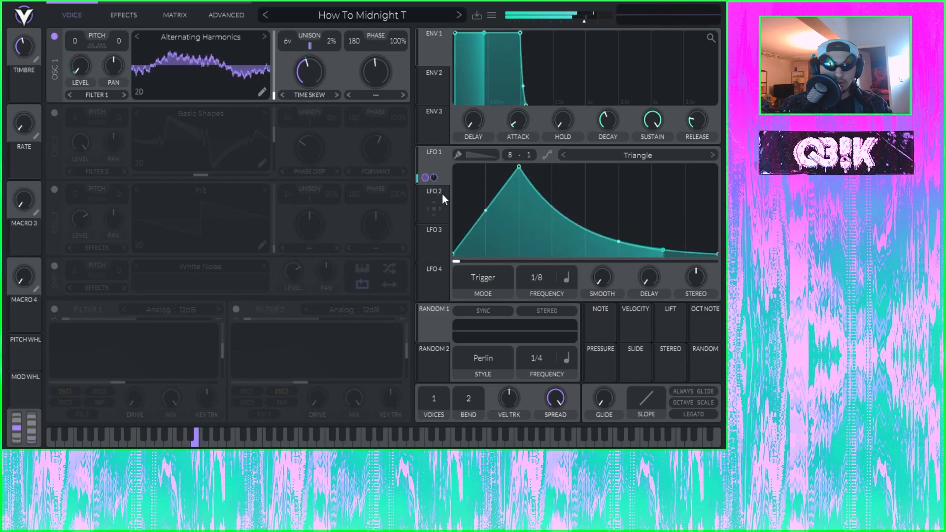
Set LFO 1's frequency to 1/4, and lower the Time Skew amount to 0% with the LFO 1 modulation removed.
left_click_drag(539, 284, 548, 302)
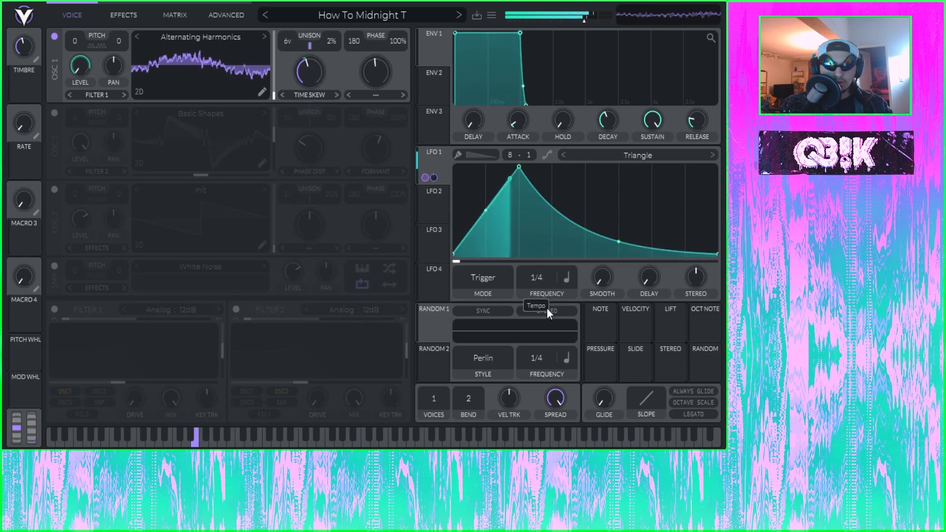
mouse_move(312, 69)
left_click_drag(313, 69, 305, 125)
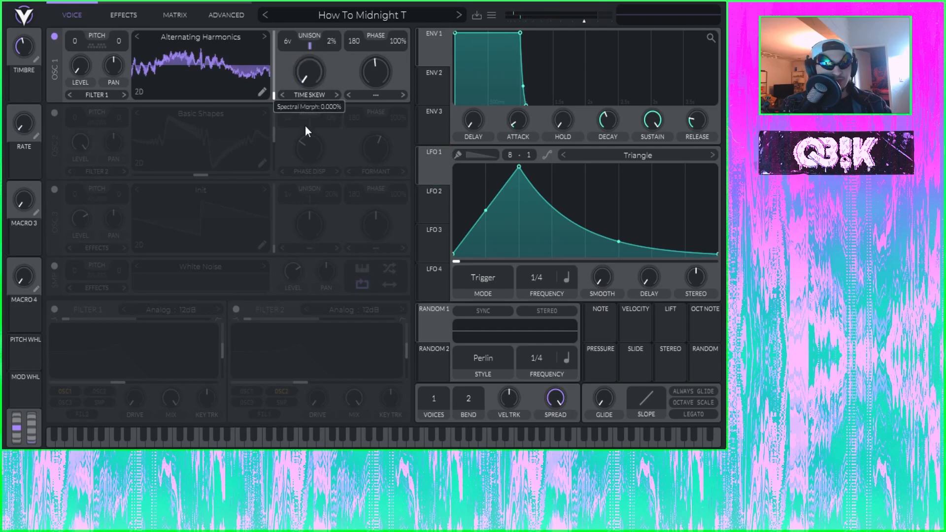
Raise oscillator 1's level, and sweep its Time Skew amount up to about 55% and back down to 0%.
left_click(308, 92)
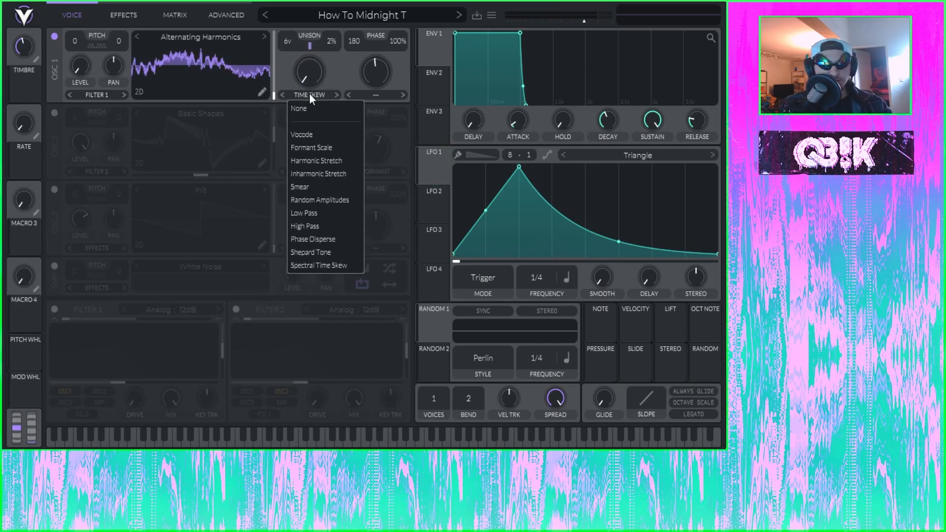
left_click(305, 77)
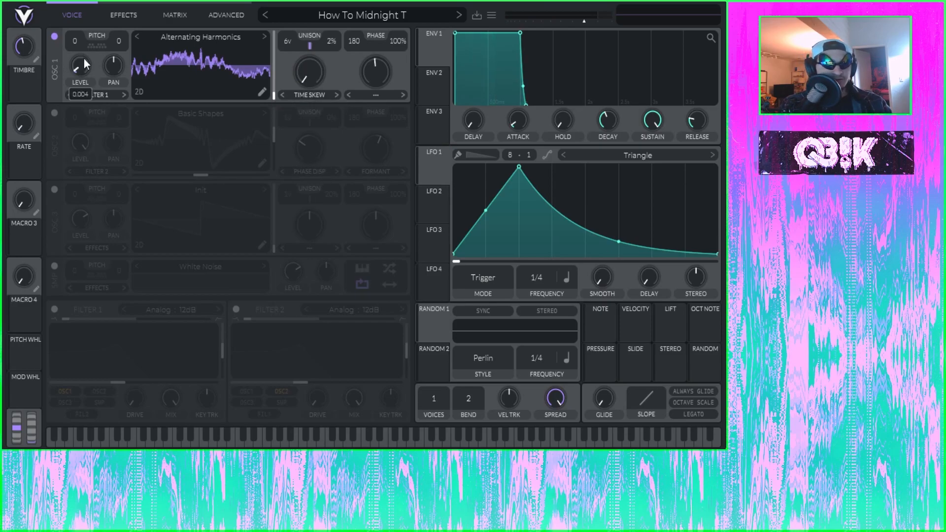
left_click_drag(322, 71, 350, 31)
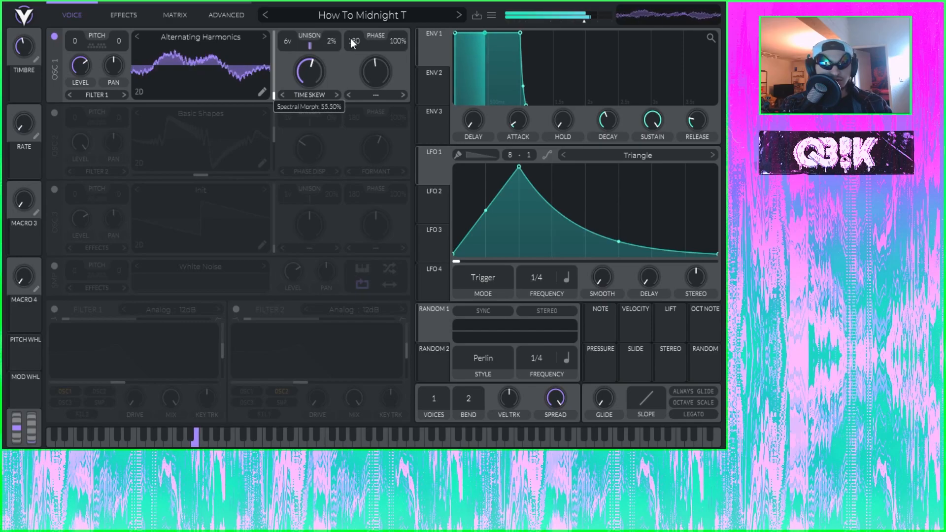
left_click_drag(351, 70, 351, 96)
Load the factory wavetable Classic Fade into oscillator 1 at frame 0, and try the Time Skew amount, returning it to 0%.
mouse_move(275, 97)
left_mouse_down()
mouse_move(281, 43)
mouse_move(282, 96)
left_mouse_up()
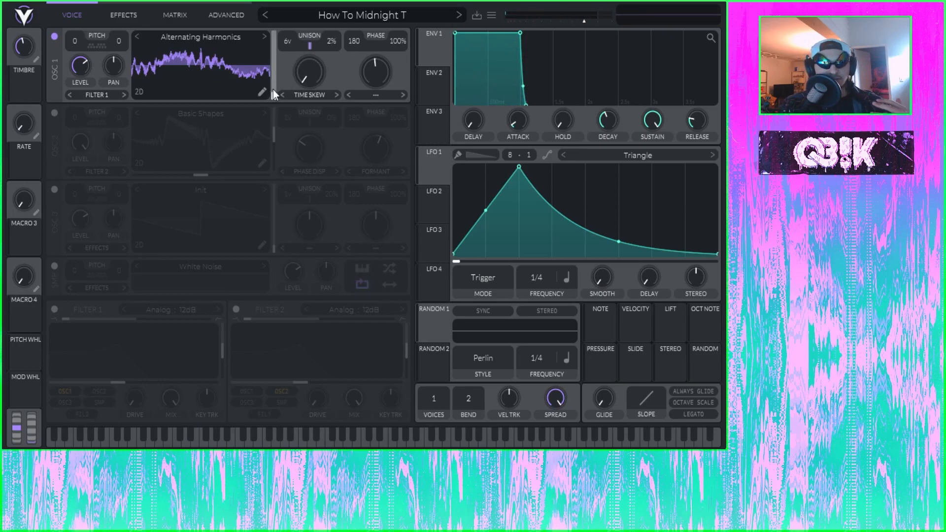
left_click(237, 37)
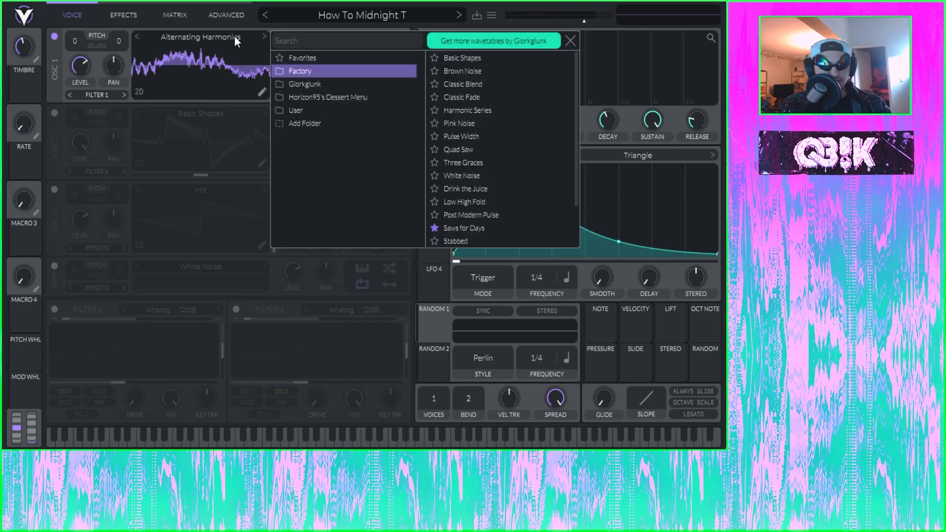
left_click(460, 95)
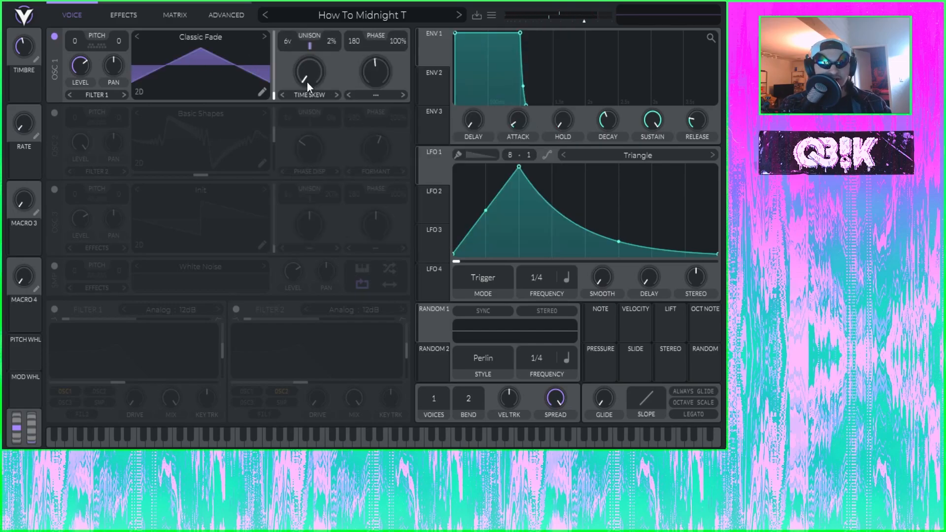
left_click_drag(279, 94, 276, 140)
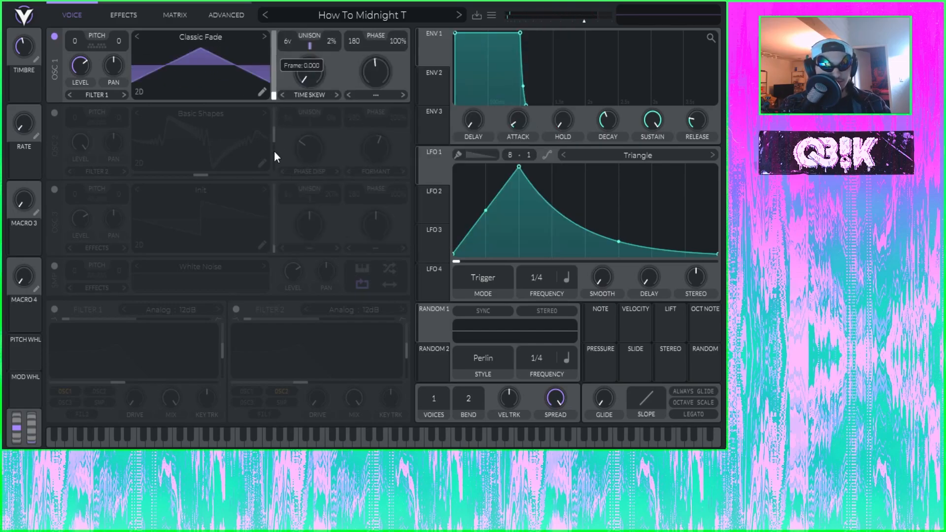
mouse_move(308, 76)
left_mouse_down()
mouse_move(334, 6)
mouse_move(336, 69)
mouse_move(279, 54)
mouse_move(312, 92)
left_mouse_up()
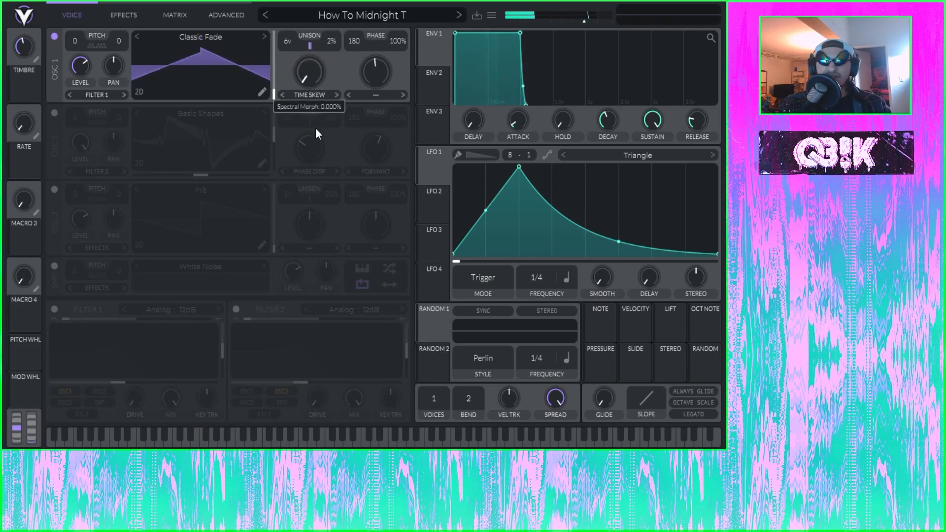
Reduce oscillator 1 to one unison voice, keeping Time Skew as its spectral warp mode.
left_click_drag(289, 37, 301, 87)
left_click(308, 94)
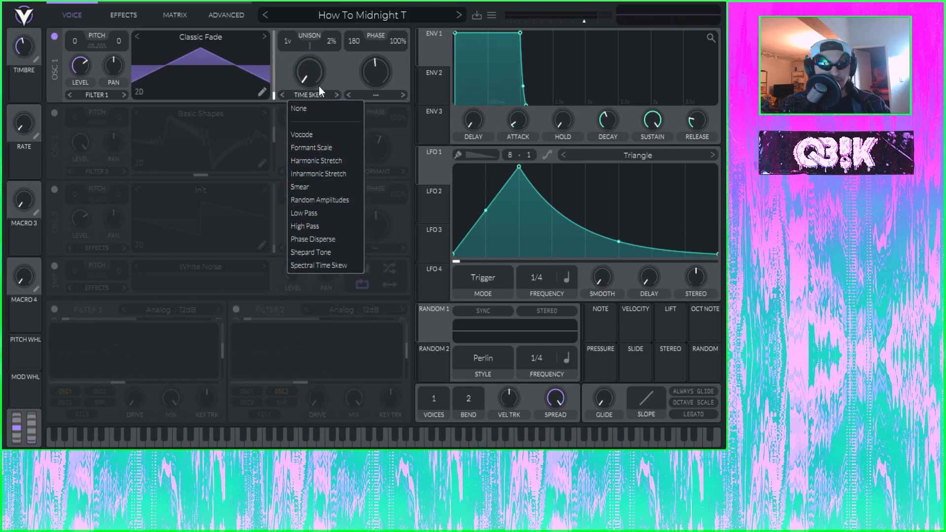
left_click(306, 82)
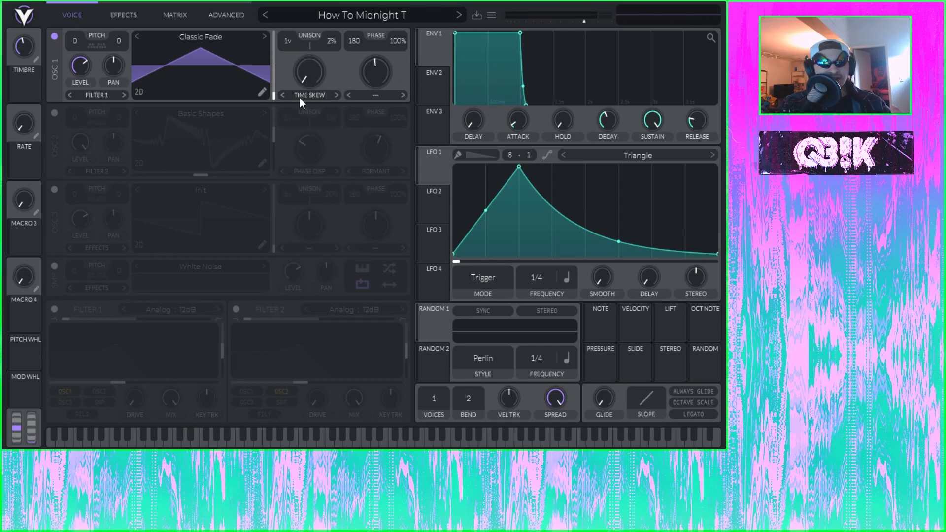